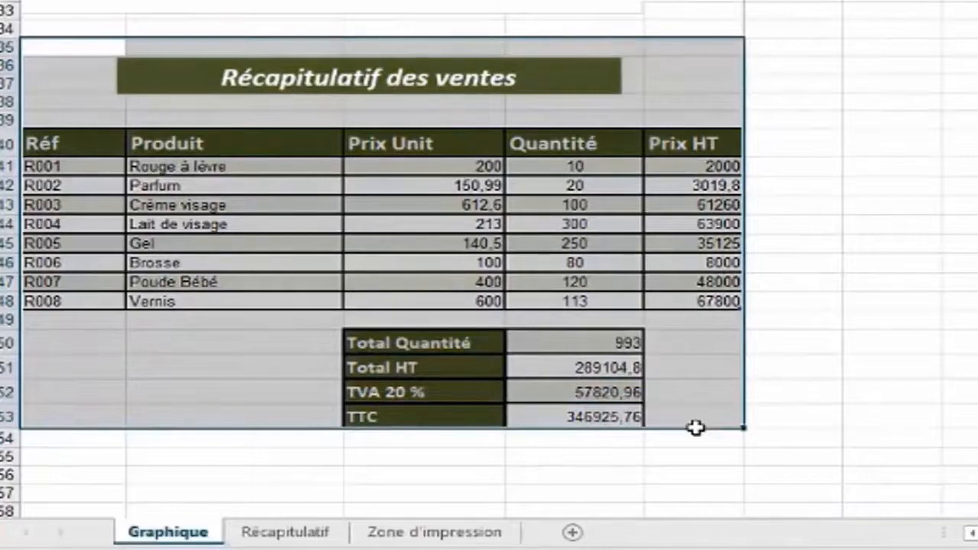
Add the range A35:E53 containing the sales summary on the Graphique sheet to the existing print area
{"action": "left_click", "coordinate": [781, 395]}
{"action": "left_click_drag", "start_coordinate": [65, 64], "coordinate": [703, 428]}
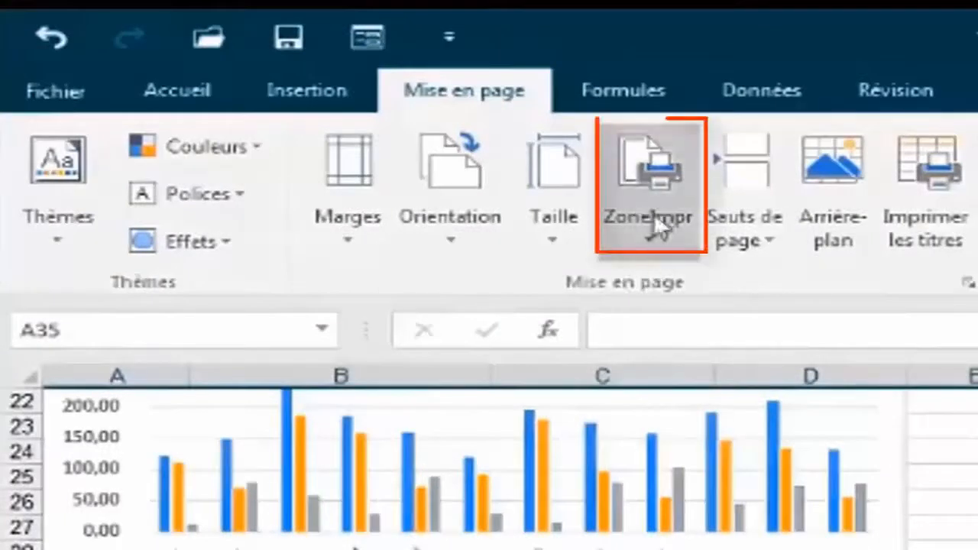
{"action": "left_click", "coordinate": [653, 249]}
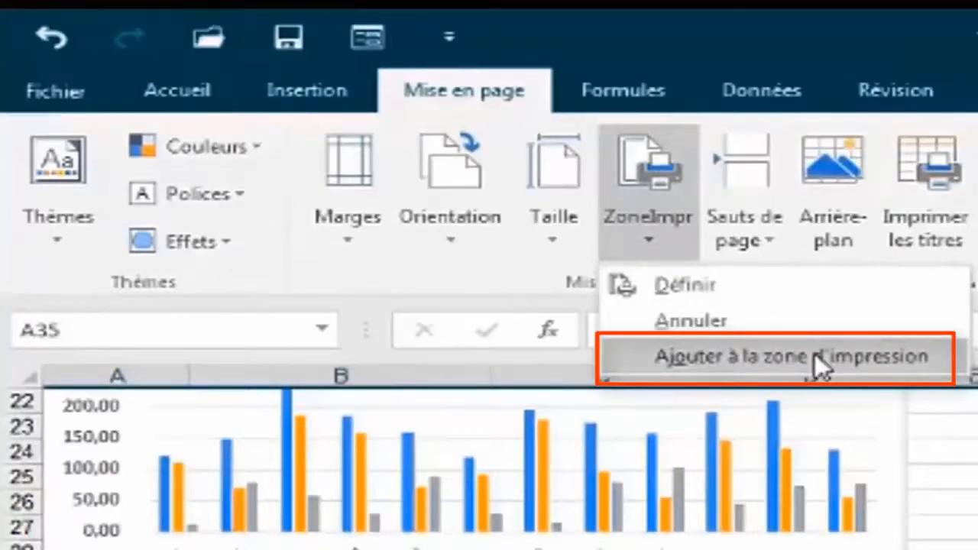
{"action": "left_click", "coordinate": [768, 357]}
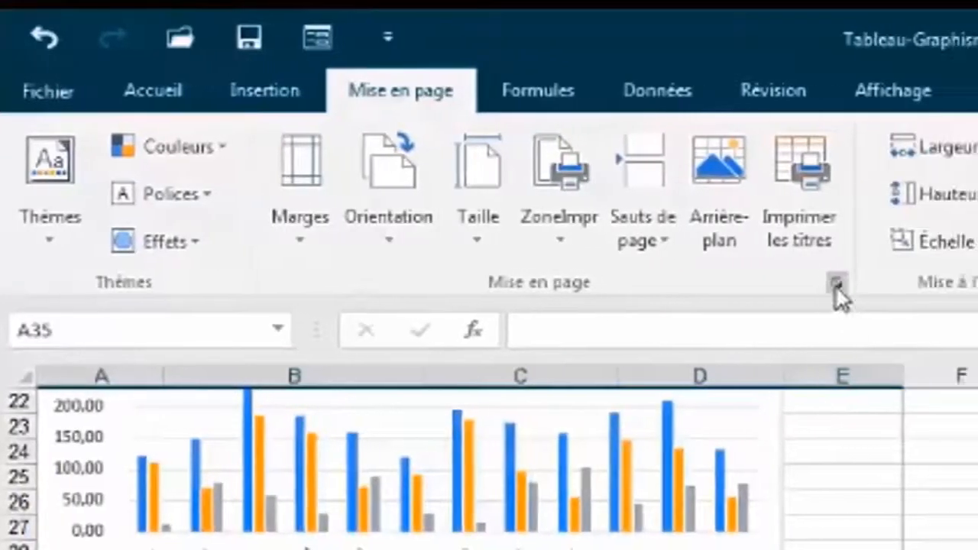
Preview the Graphique print area from the page setup settings, then return to the sheet and clear the range selection
{"action": "left_click", "coordinate": [835, 283]}
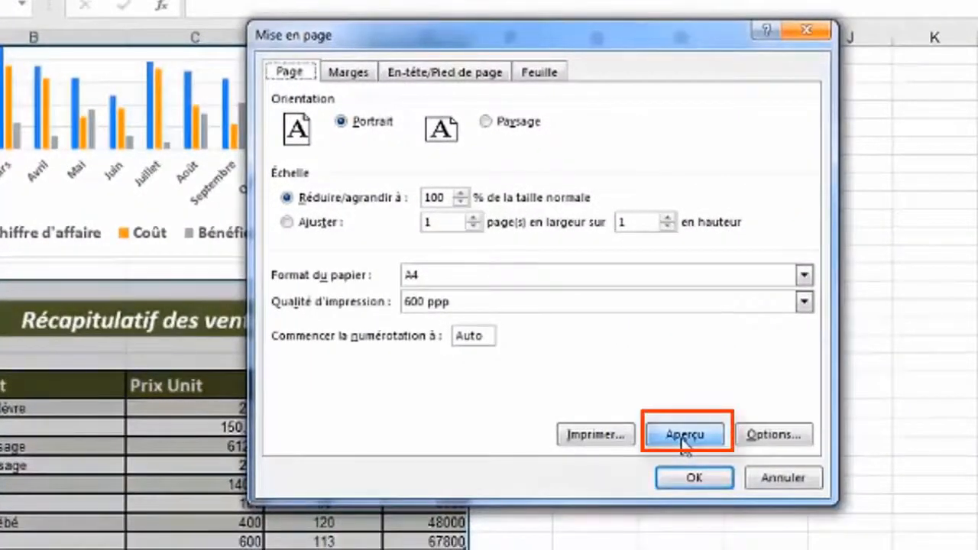
{"action": "left_click", "coordinate": [683, 435]}
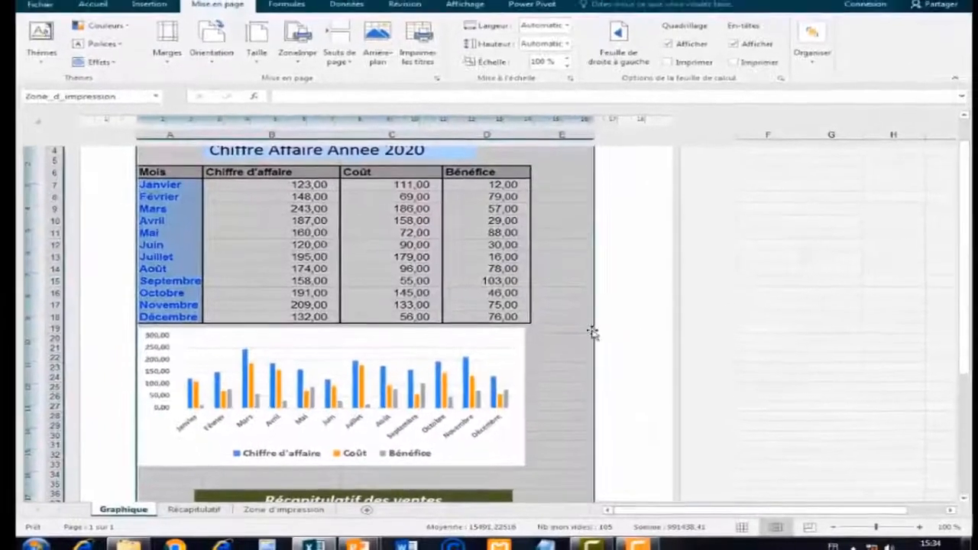
{"action": "left_click", "coordinate": [561, 311]}
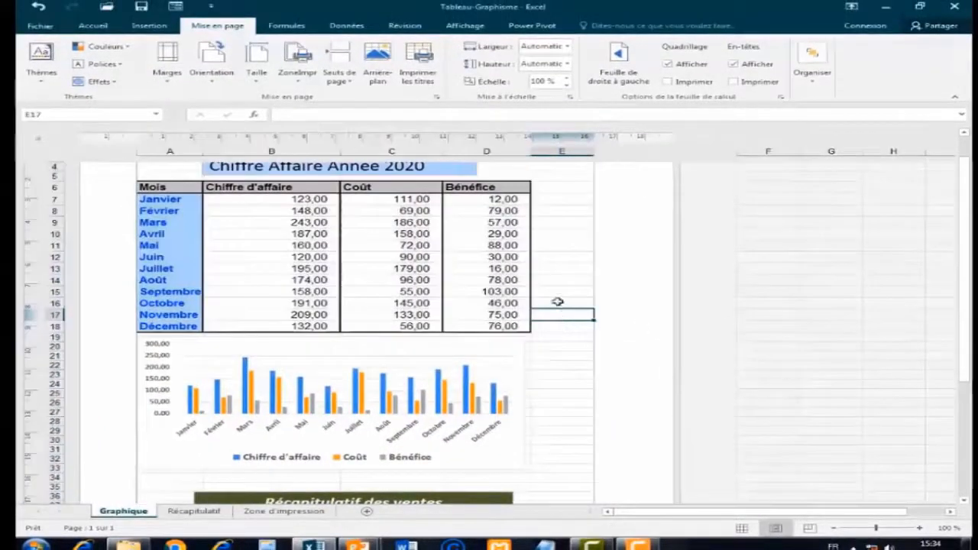
Turn off the Imprimer l'objet property for the whole chart area of the monthly column chart
{"action": "scroll", "coordinate": [538, 366], "scroll_direction": "down", "scroll_amount": 2}
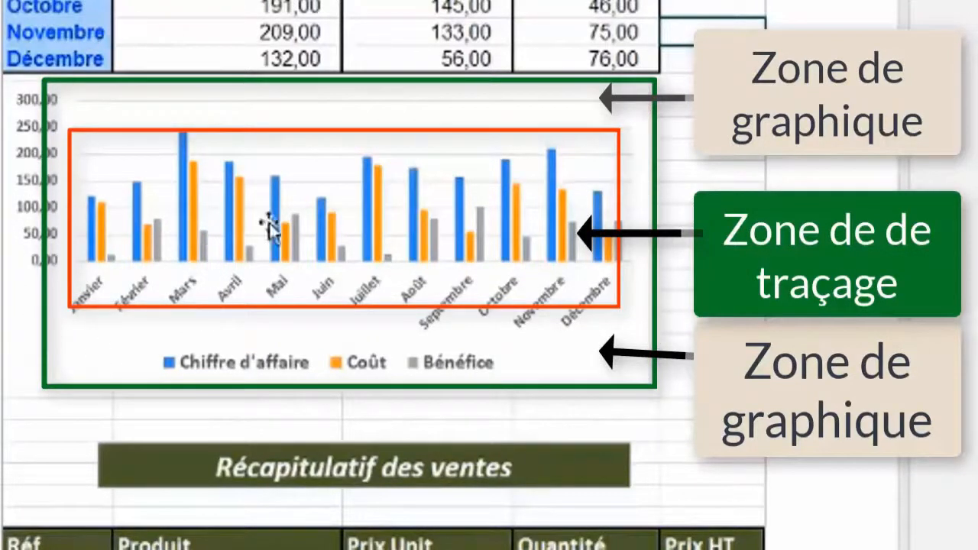
{"action": "left_click", "coordinate": [295, 226]}
{"action": "left_click", "coordinate": [333, 203]}
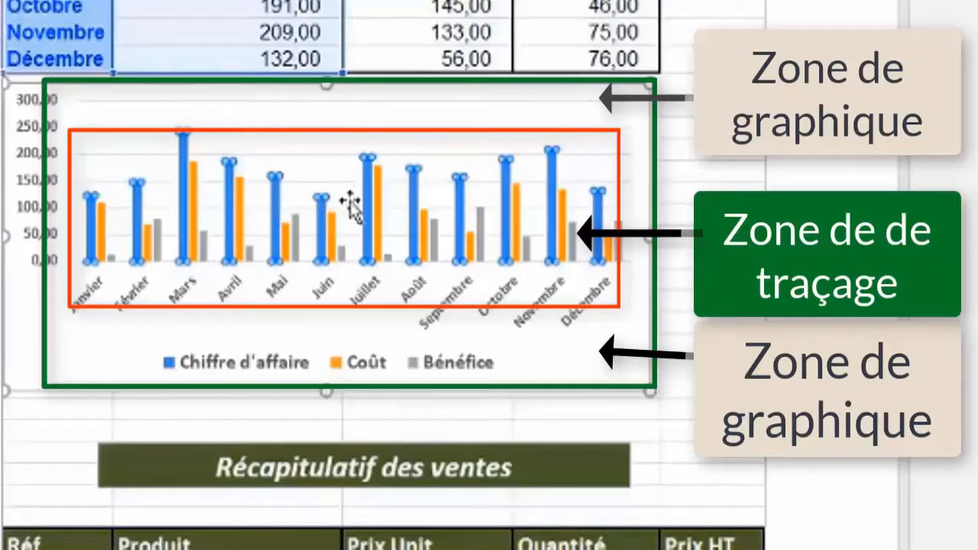
{"action": "left_click", "coordinate": [621, 371]}
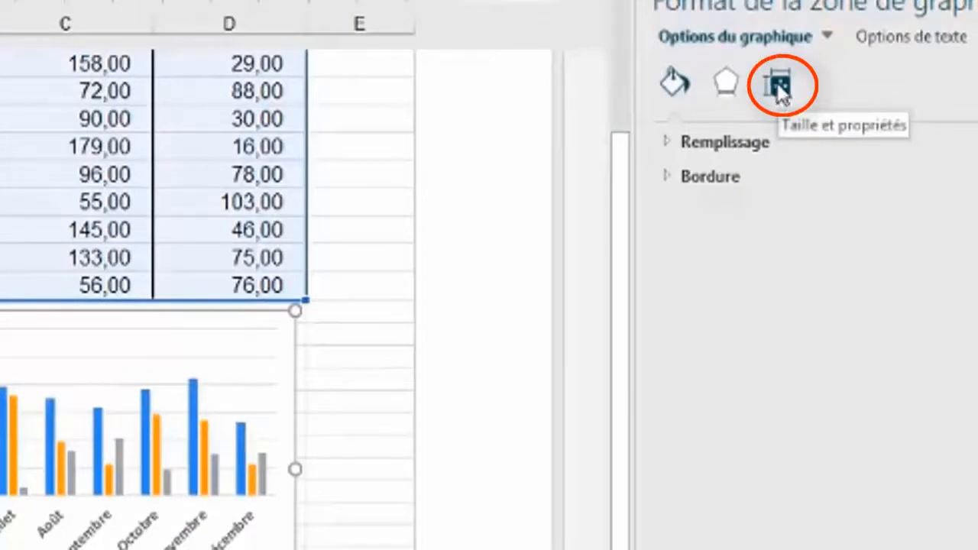
{"action": "left_click", "coordinate": [781, 90]}
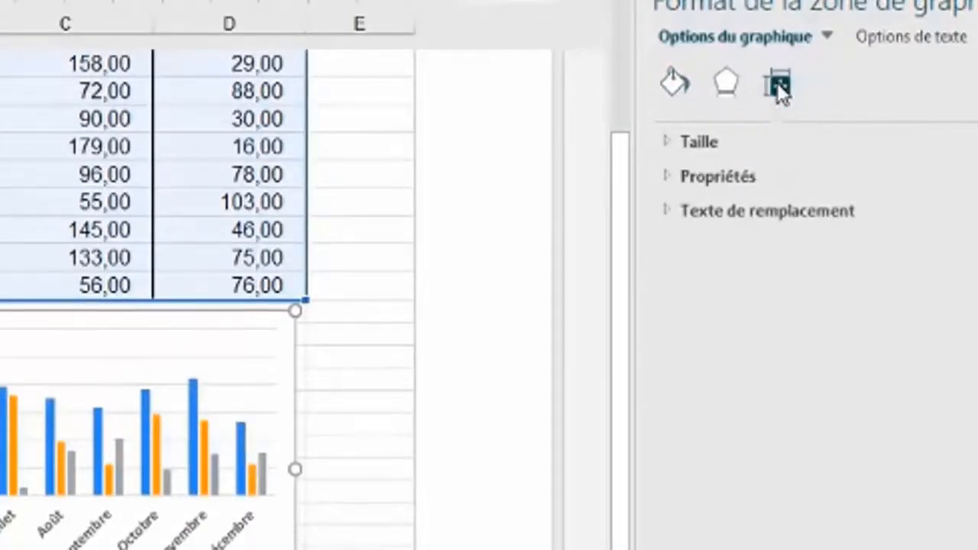
{"action": "left_click", "coordinate": [671, 177]}
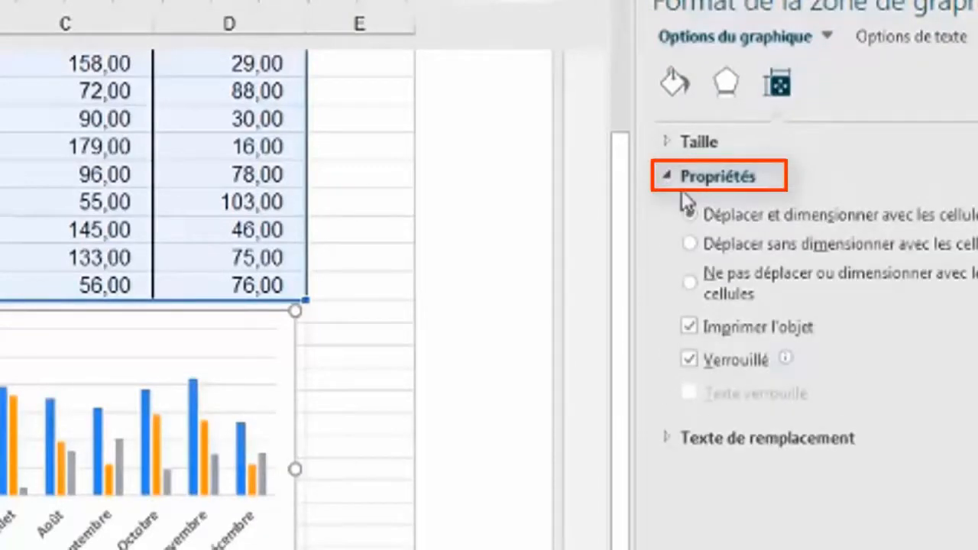
{"action": "left_click", "coordinate": [688, 330]}
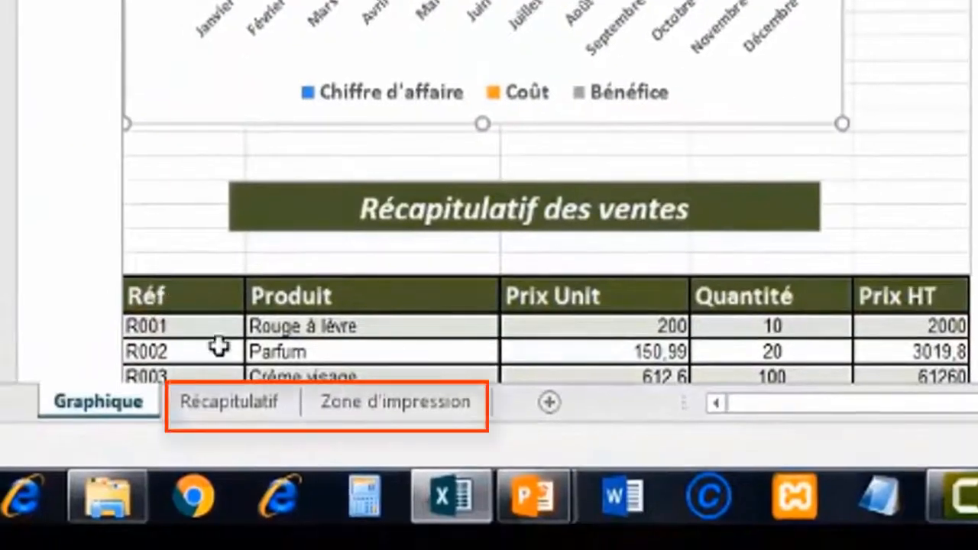
Deselect the chart by switching sheets, preview the Graphique sheet from the page setup settings, and return to the worksheet
{"action": "left_click", "coordinate": [249, 403]}
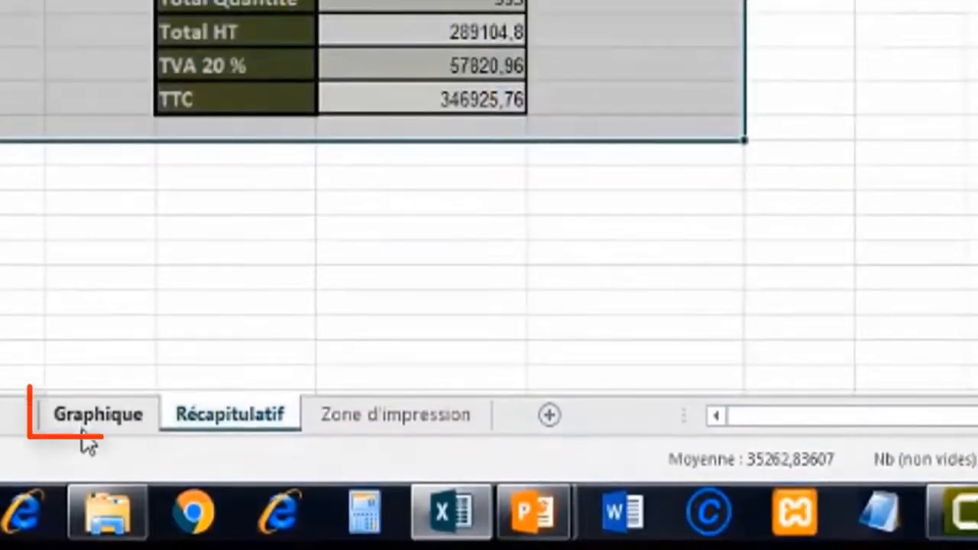
{"action": "left_click", "coordinate": [84, 421]}
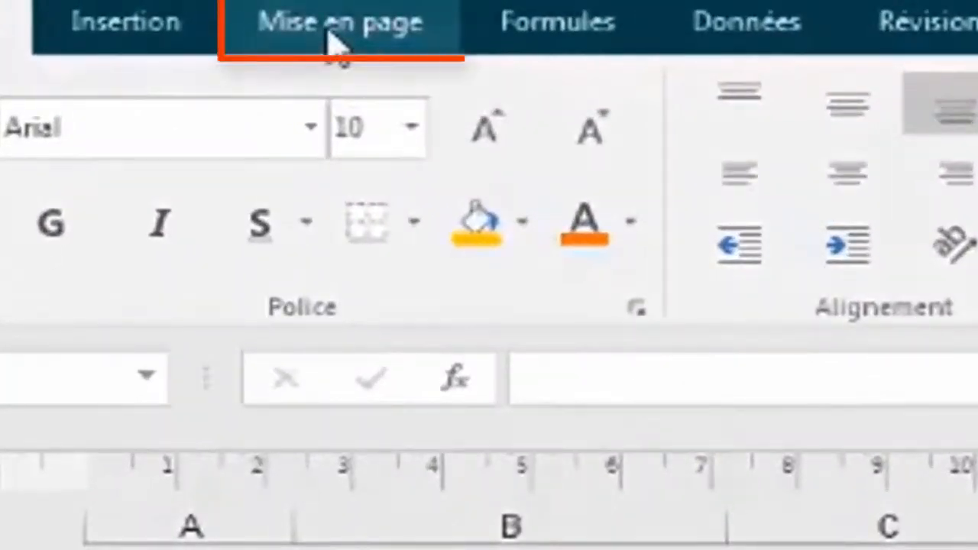
{"action": "left_click", "coordinate": [317, 15]}
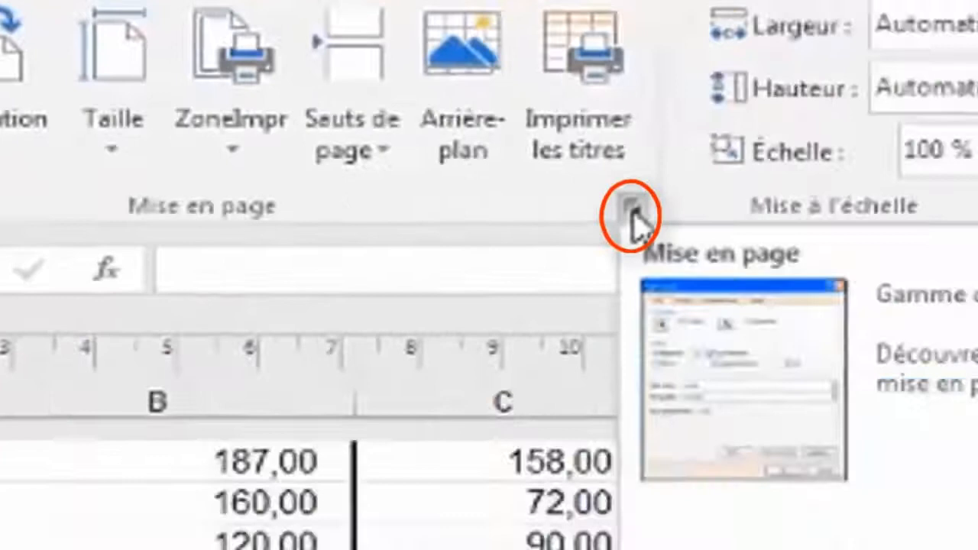
{"action": "left_click", "coordinate": [913, 320]}
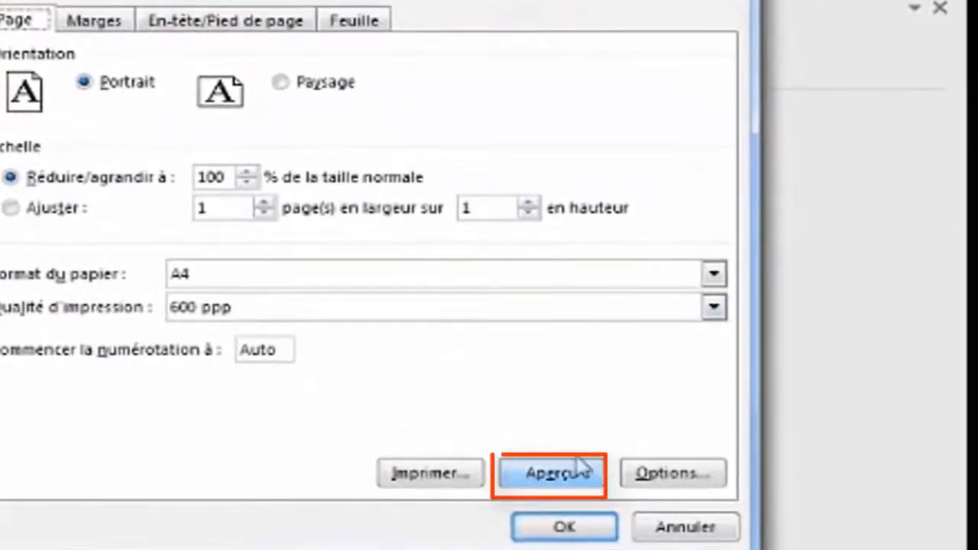
{"action": "left_click", "coordinate": [550, 478]}
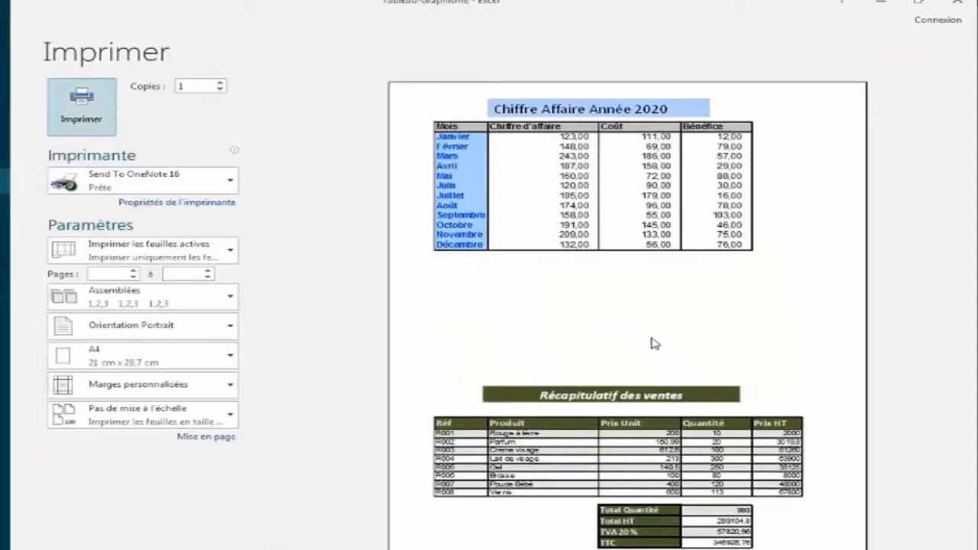
{"action": "left_click", "coordinate": [2, 39]}
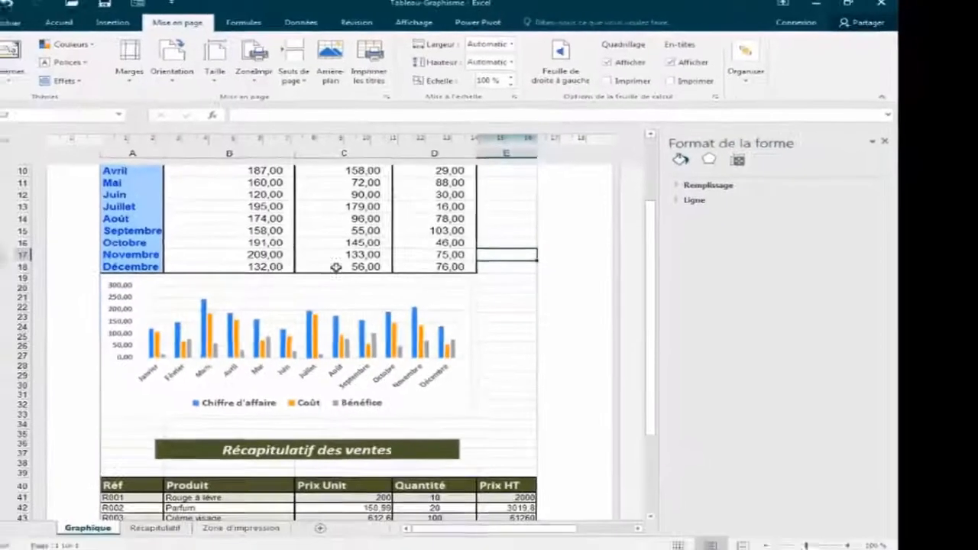
Turn off the Imprimer l'objet property for the "Chiffre Affaire Année 2020" title text box
{"action": "scroll", "coordinate": [479, 306], "scroll_direction": "up", "scroll_amount": 3}
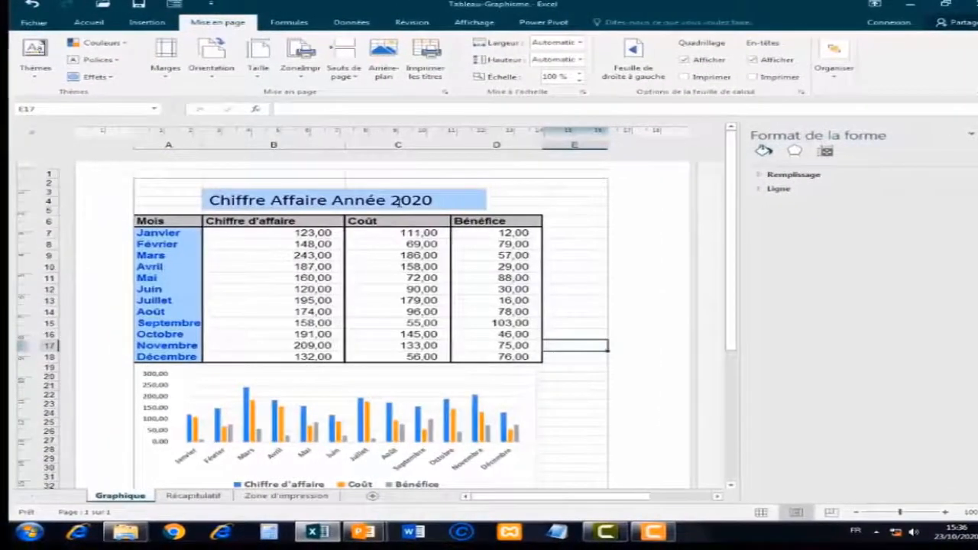
{"action": "left_click", "coordinate": [396, 201]}
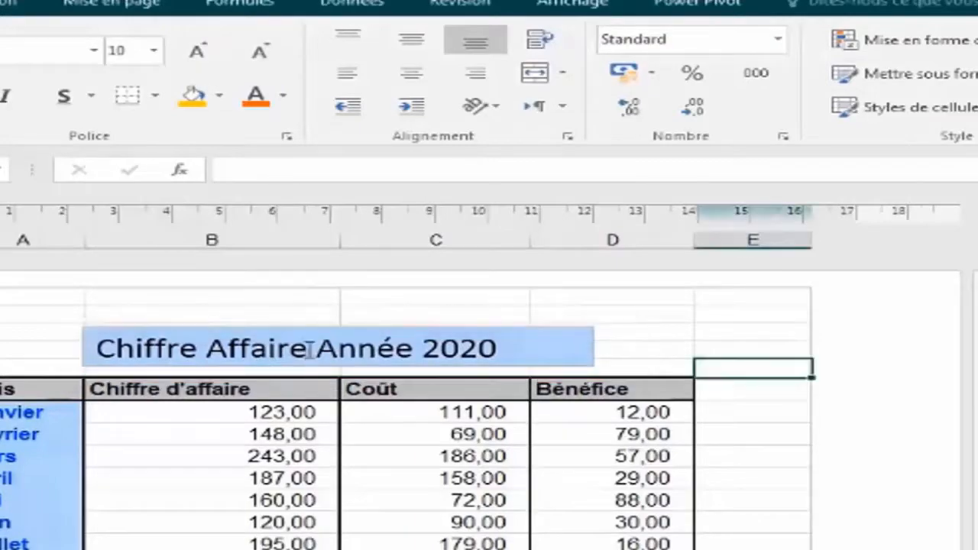
{"action": "left_click", "coordinate": [358, 349]}
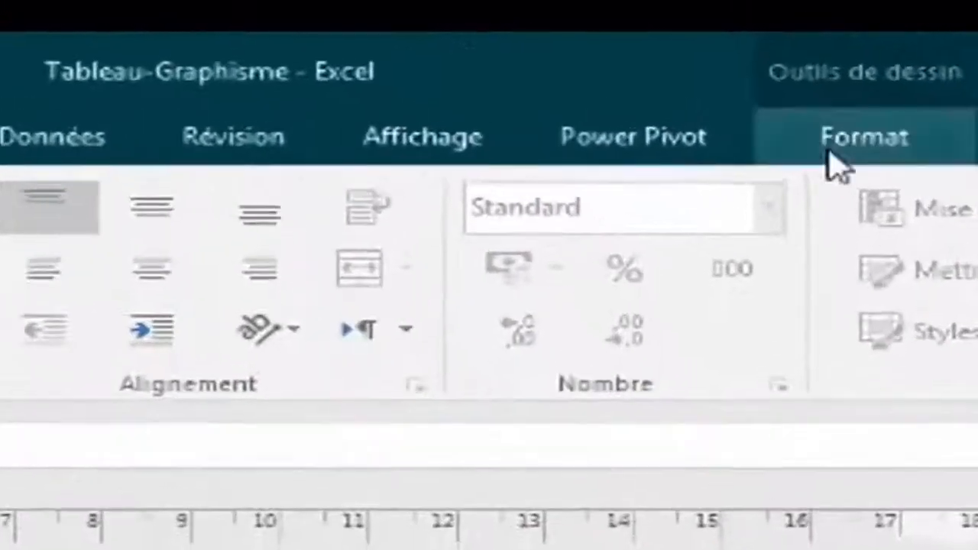
{"action": "left_click", "coordinate": [771, 35]}
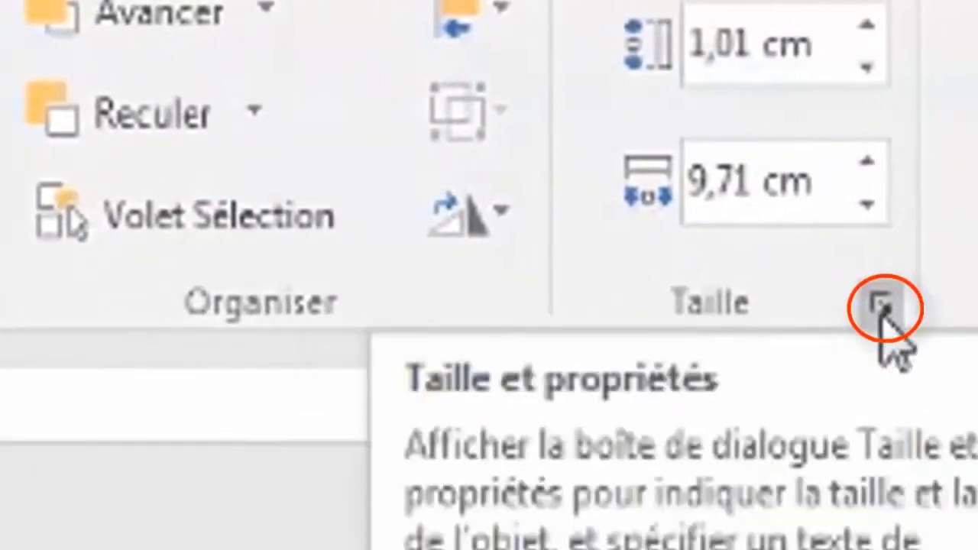
{"action": "left_click", "coordinate": [881, 308]}
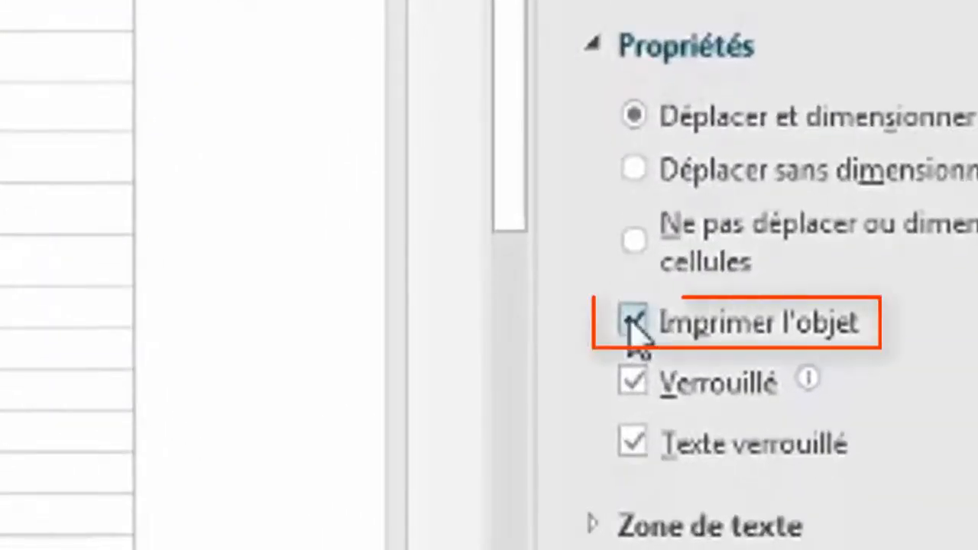
{"action": "left_click", "coordinate": [633, 323]}
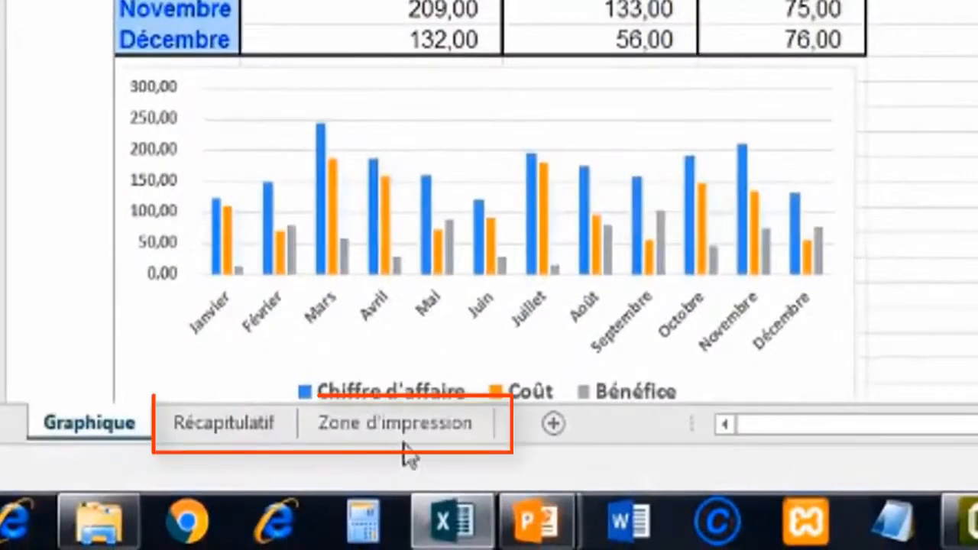
Deselect the title box by switching sheets, then view the Graphique sheet's print preview to check the printed objects
{"action": "left_click", "coordinate": [233, 448]}
{"action": "left_click", "coordinate": [386, 435]}
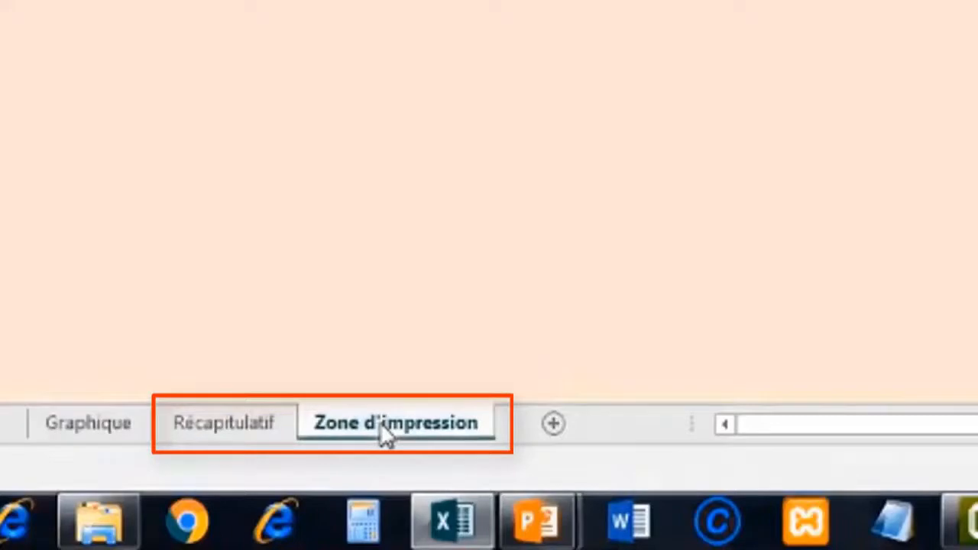
{"action": "left_click", "coordinate": [88, 428]}
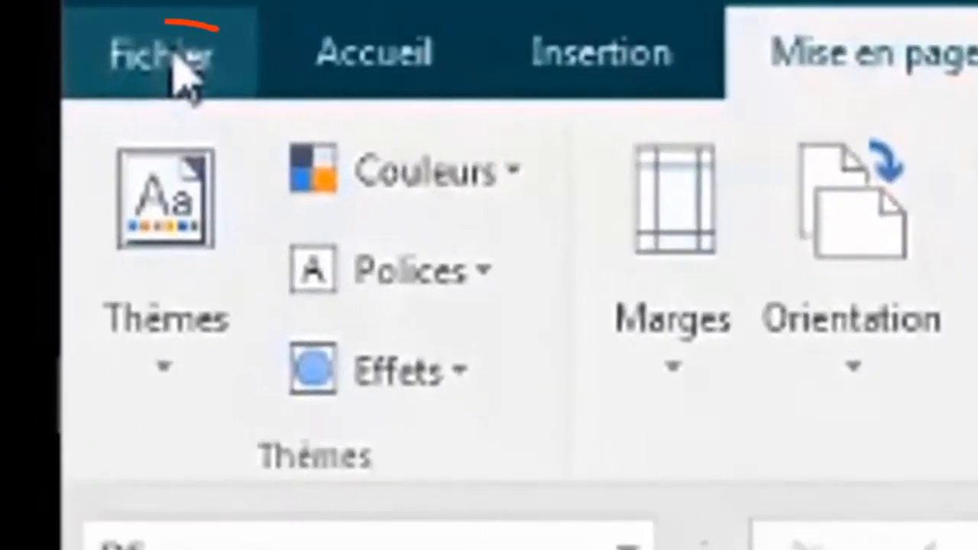
{"action": "left_click", "coordinate": [174, 58]}
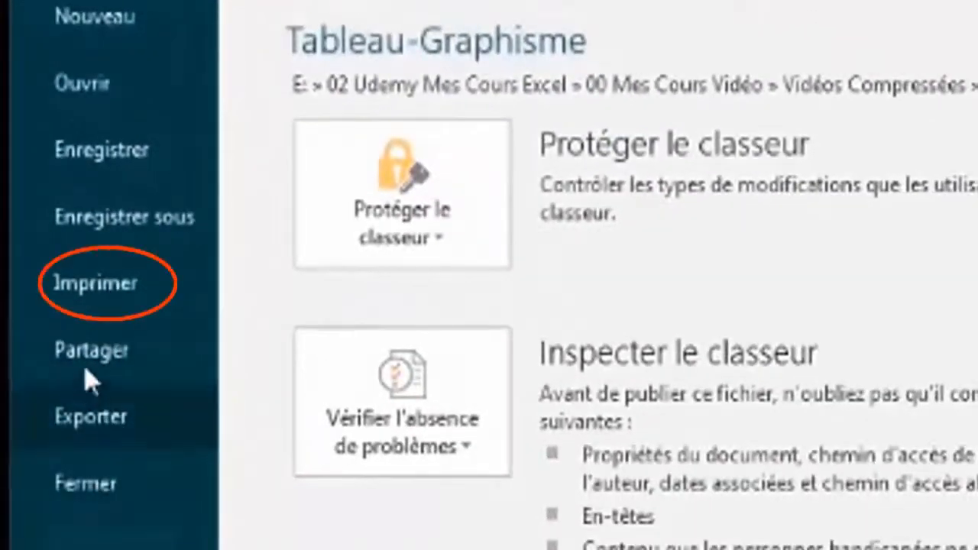
{"action": "left_click", "coordinate": [76, 298]}
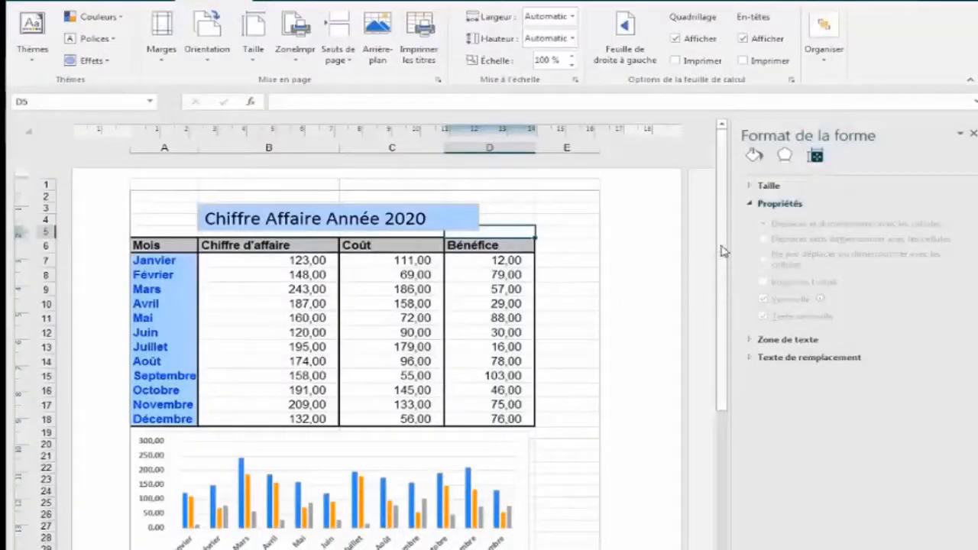
Switch to the running PowerPoint slide show
{"action": "left_click_drag", "start_coordinate": [724, 247], "coordinate": [725, 294]}
{"action": "left_click", "coordinate": [682, 151]}
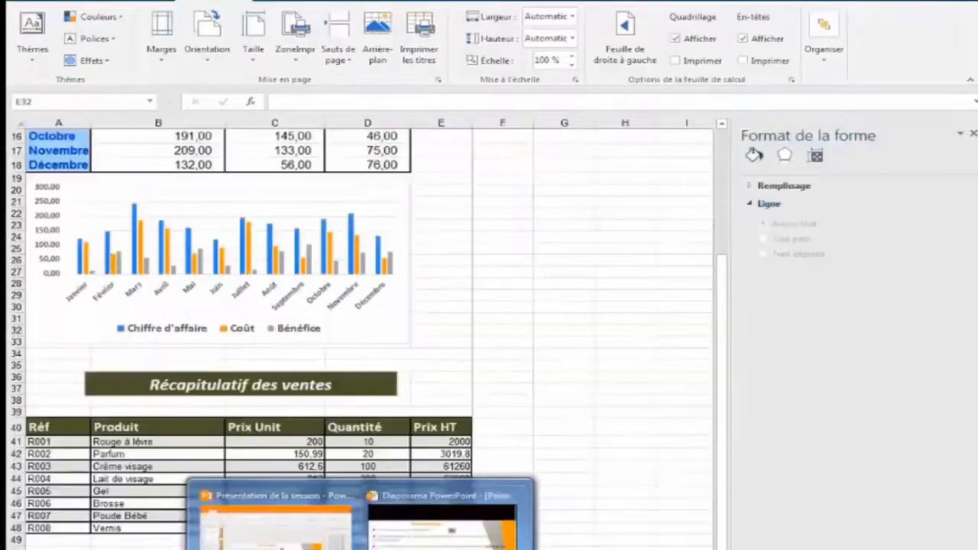
{"action": "left_click", "coordinate": [445, 527]}
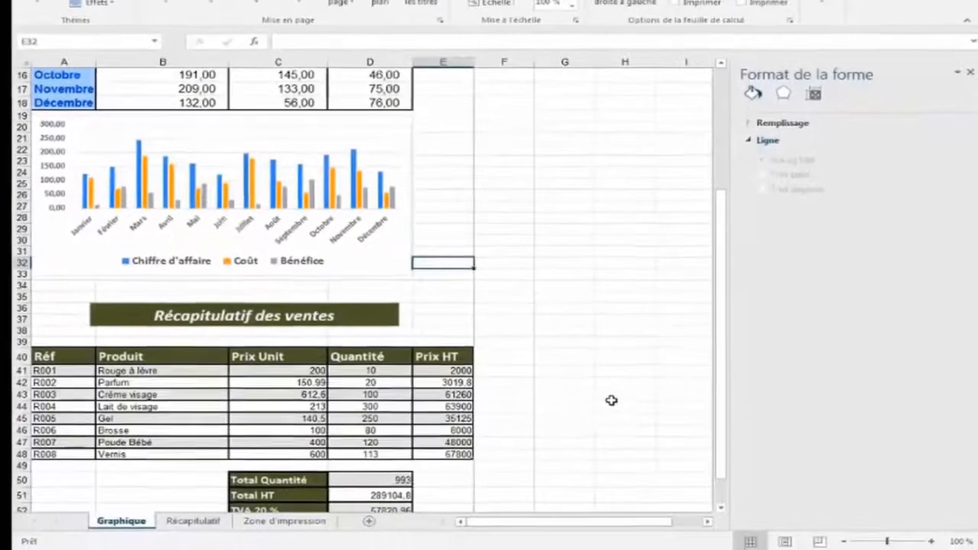
{"action": "left_click", "coordinate": [570, 400]}
{"action": "scroll", "coordinate": [564, 392], "scroll_direction": "up", "scroll_amount": 5}
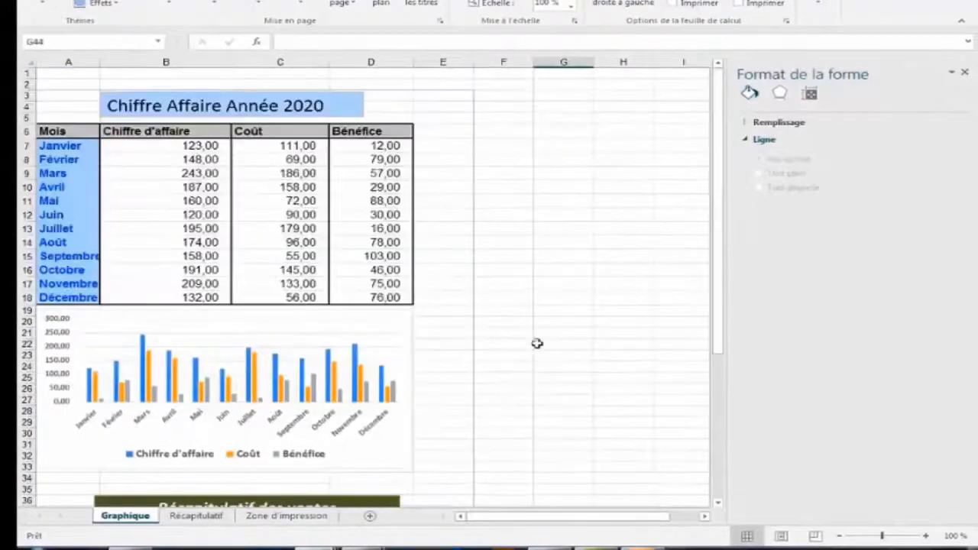
{"action": "left_click_drag", "start_coordinate": [719, 291], "coordinate": [716, 277]}
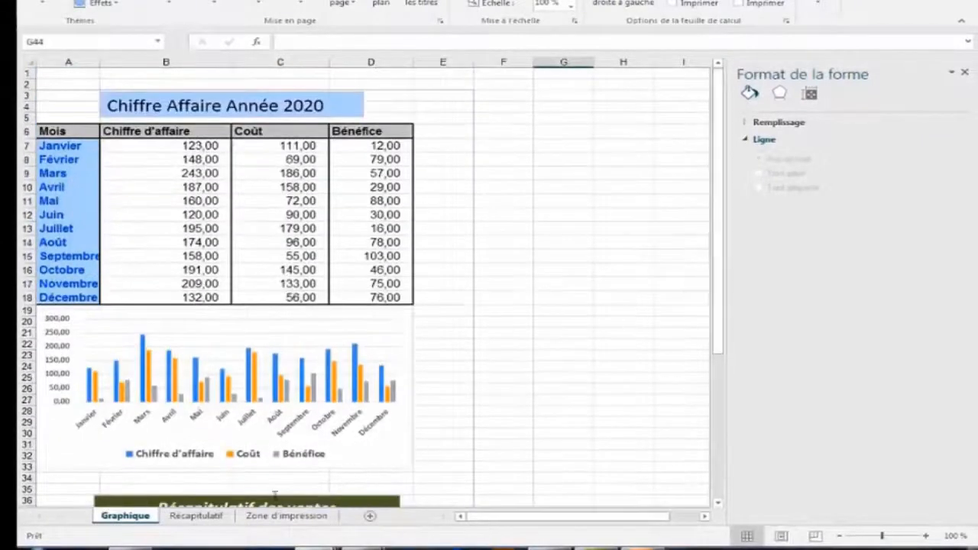
Display the Récapitulatif sheet in page layout view and look over its header area and tables
{"action": "left_click", "coordinate": [197, 516]}
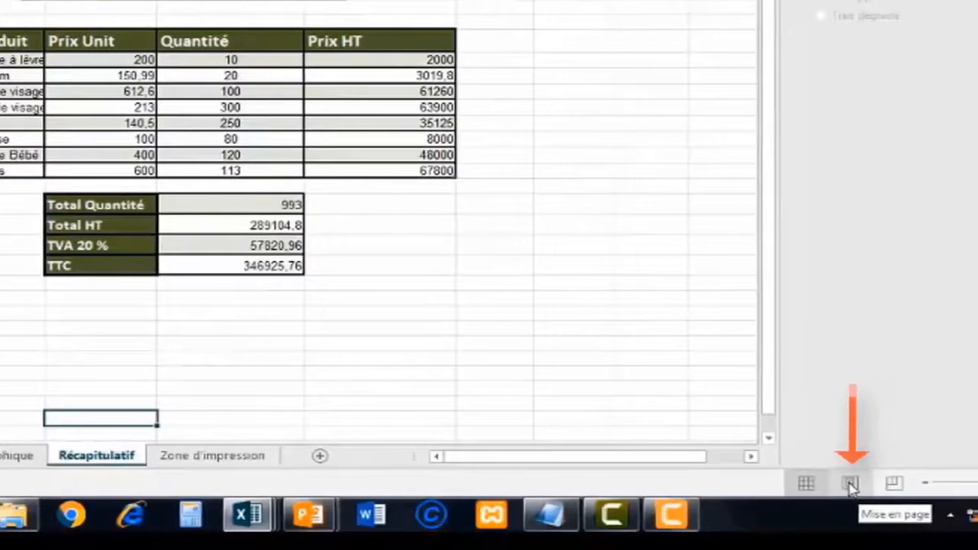
{"action": "left_click", "coordinate": [817, 484]}
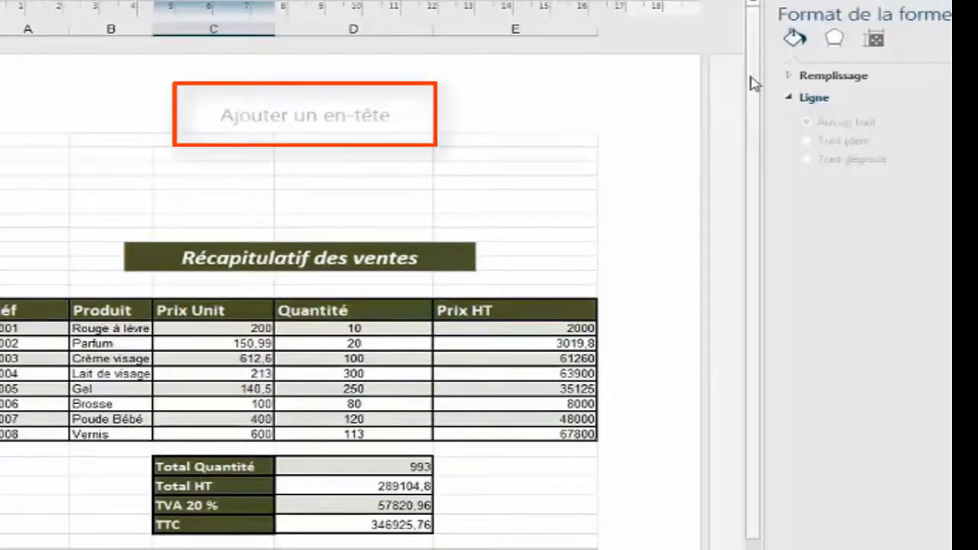
{"action": "left_click_drag", "start_coordinate": [757, 202], "coordinate": [757, 221]}
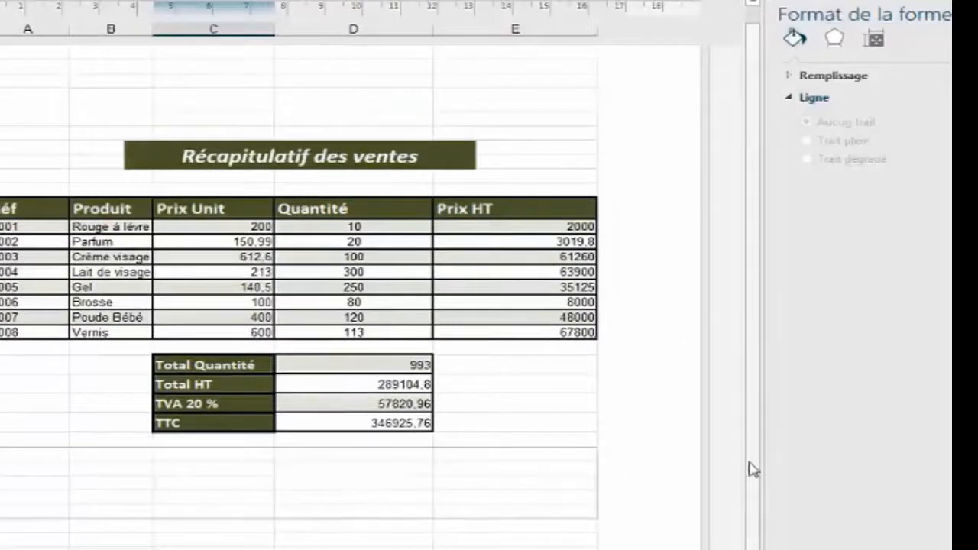
Open the custom header editor from the Récapitulatif sheet's full page setup options
{"action": "scroll", "coordinate": [352, 298], "scroll_direction": "down", "scroll_amount": 3}
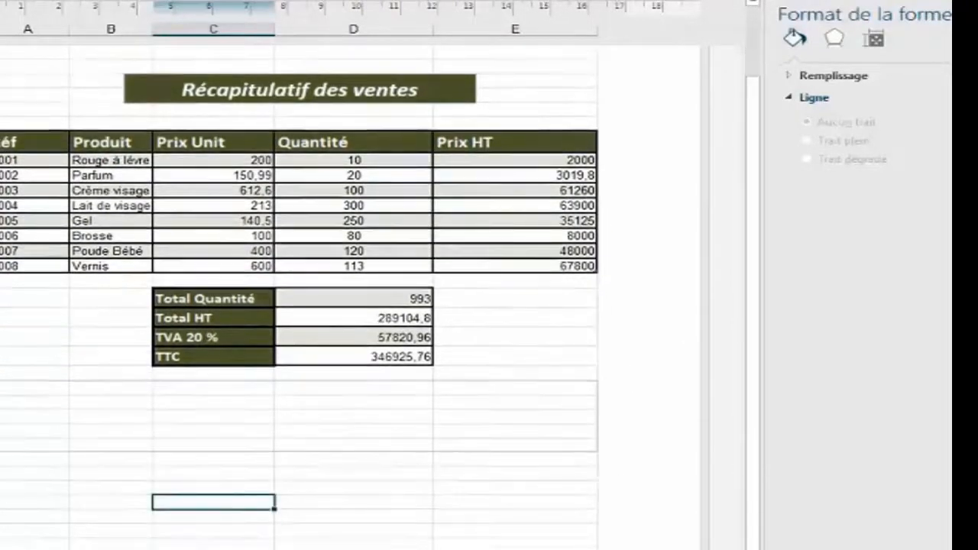
{"action": "scroll", "coordinate": [351, 535], "scroll_direction": "down", "scroll_amount": 4}
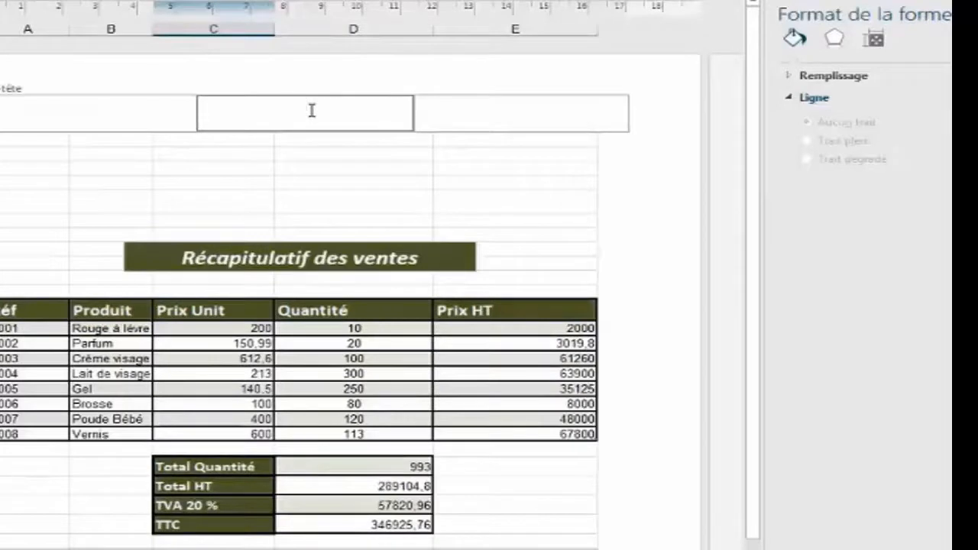
{"action": "left_click", "coordinate": [314, 80]}
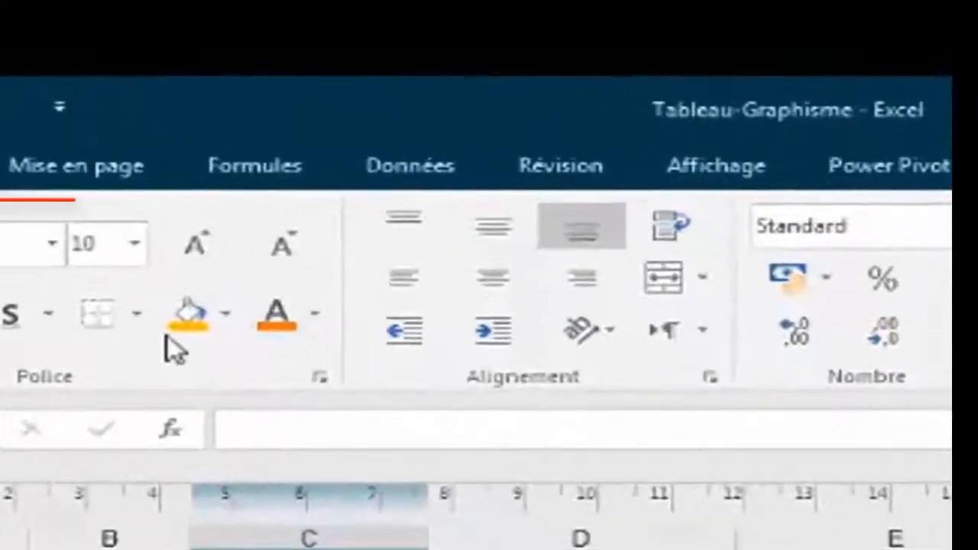
{"action": "left_click", "coordinate": [63, 180]}
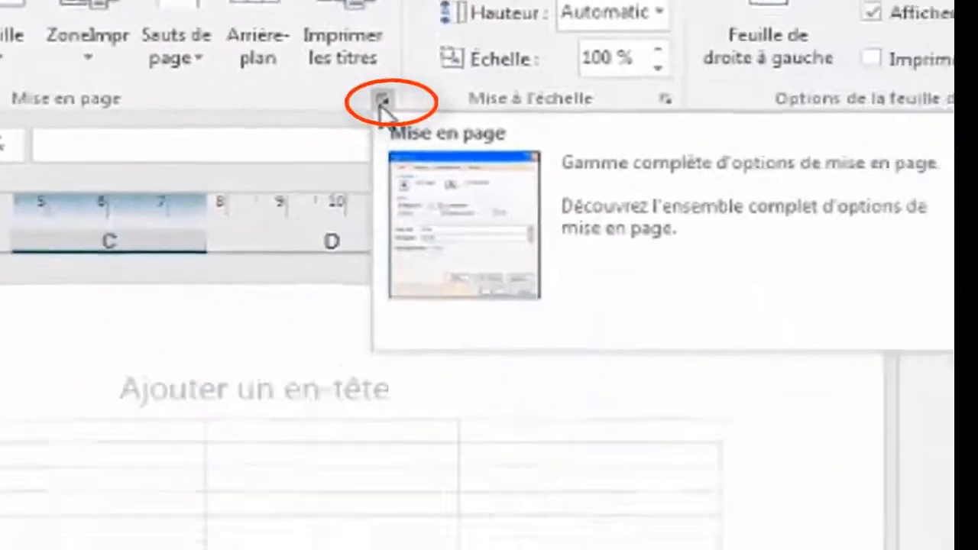
{"action": "left_click", "coordinate": [661, 375]}
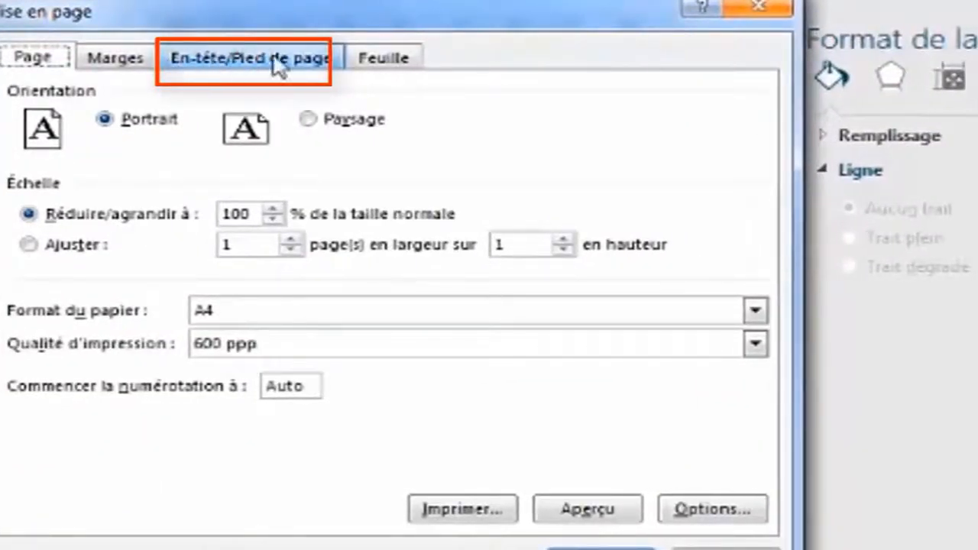
{"action": "left_click", "coordinate": [252, 67]}
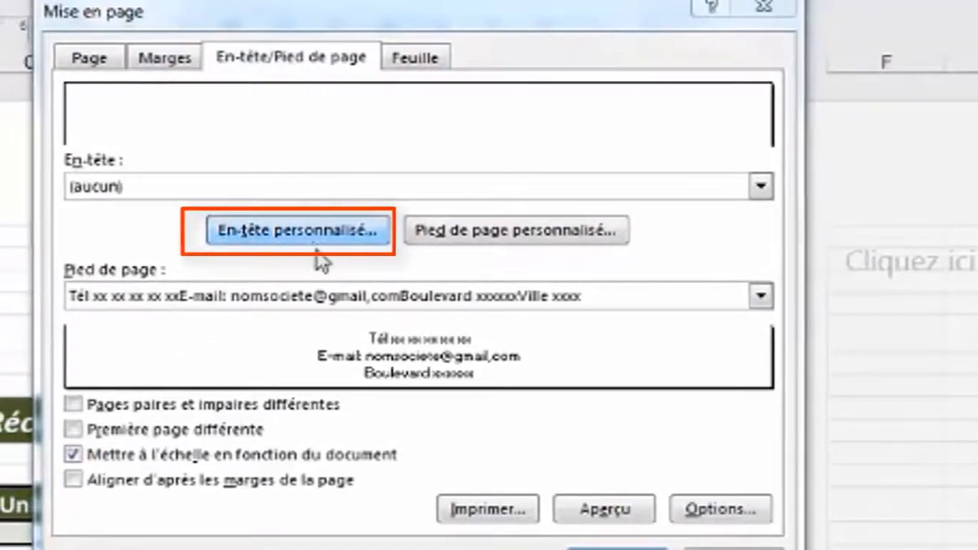
{"action": "left_click", "coordinate": [314, 243]}
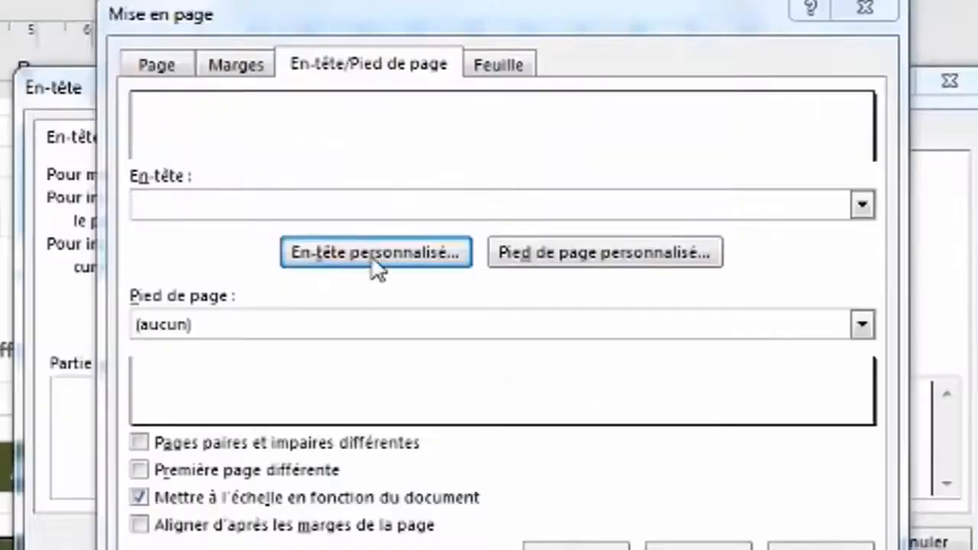
{"action": "left_click", "coordinate": [372, 259]}
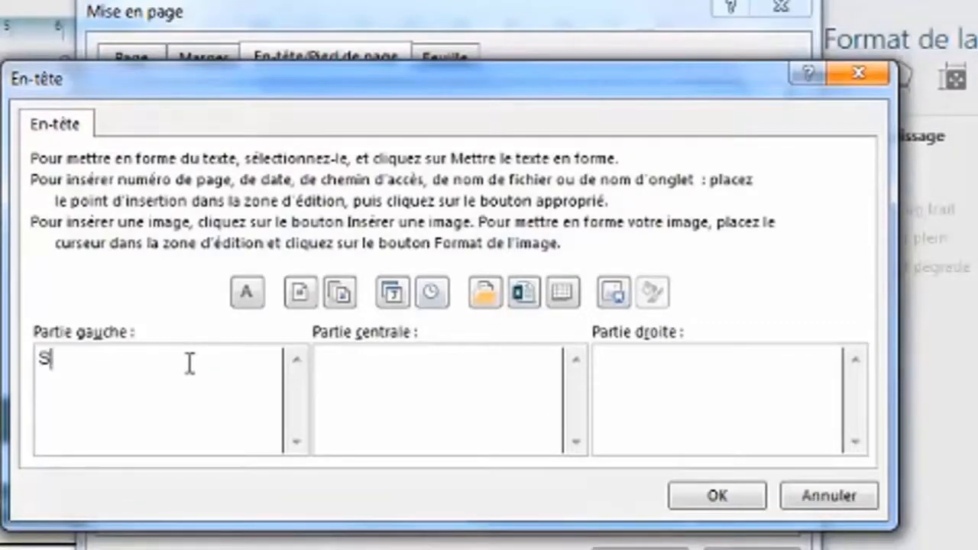
Enter "Société xxxxx" and, on a second line, "Import Export" in the header's left section
{"action": "type", "text": "ie"}
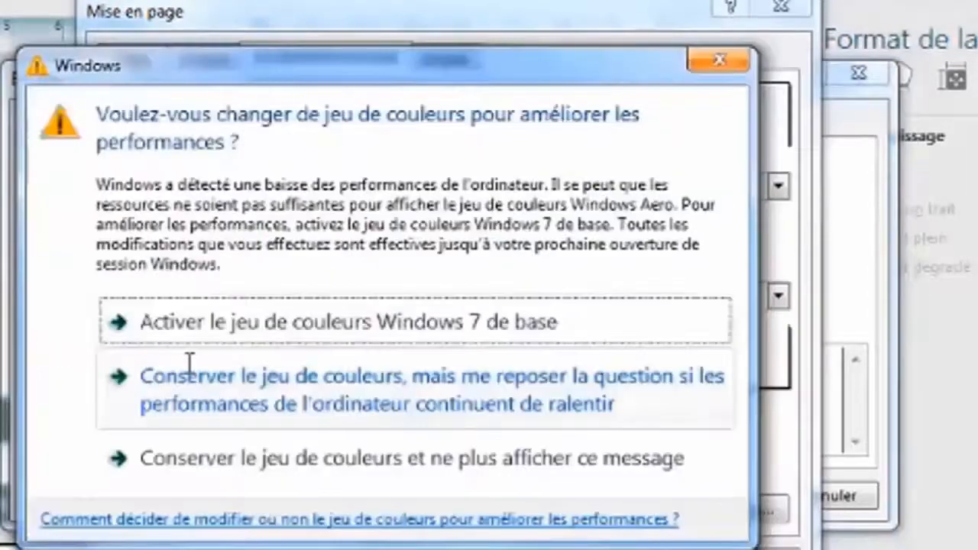
{"action": "left_click", "coordinate": [743, 63]}
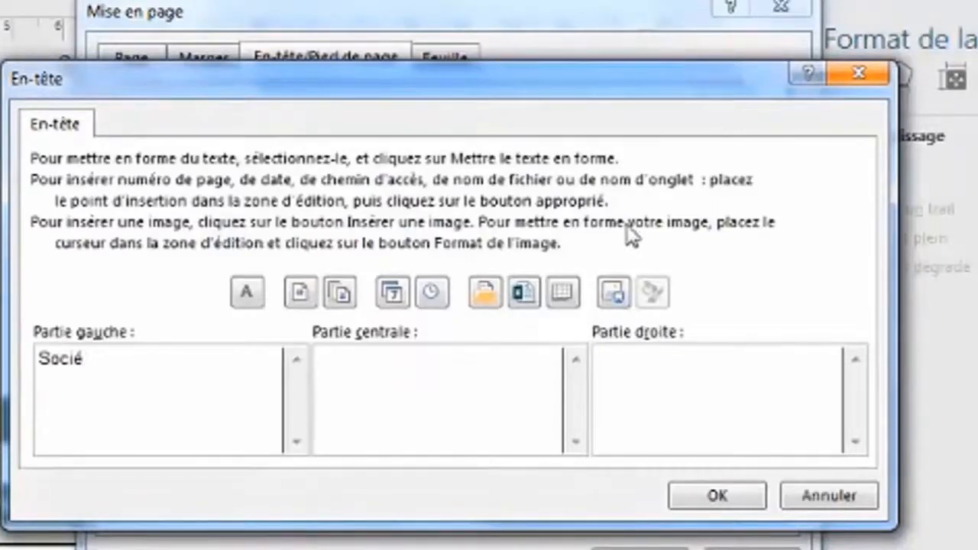
{"action": "type", "text": "é"}
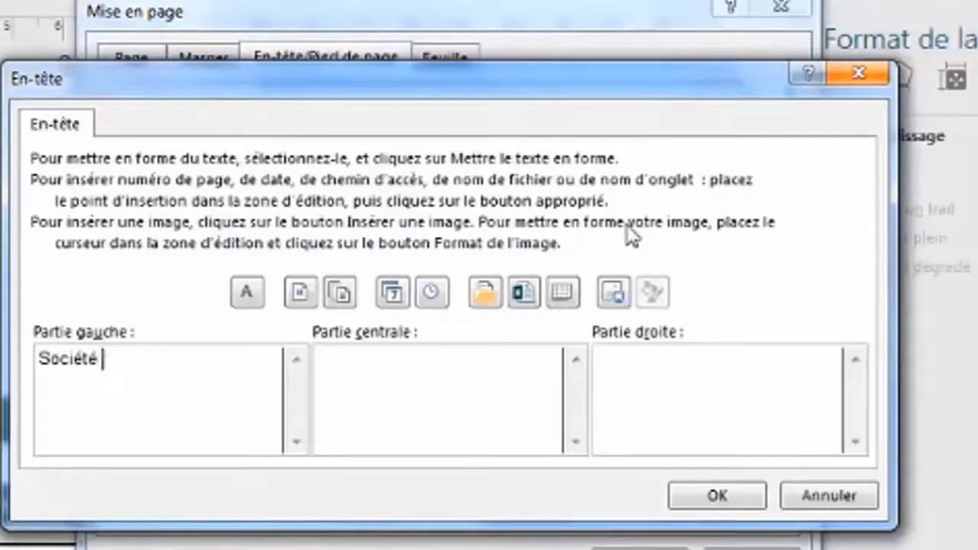
{"action": "type", "text": " xxxxx"}
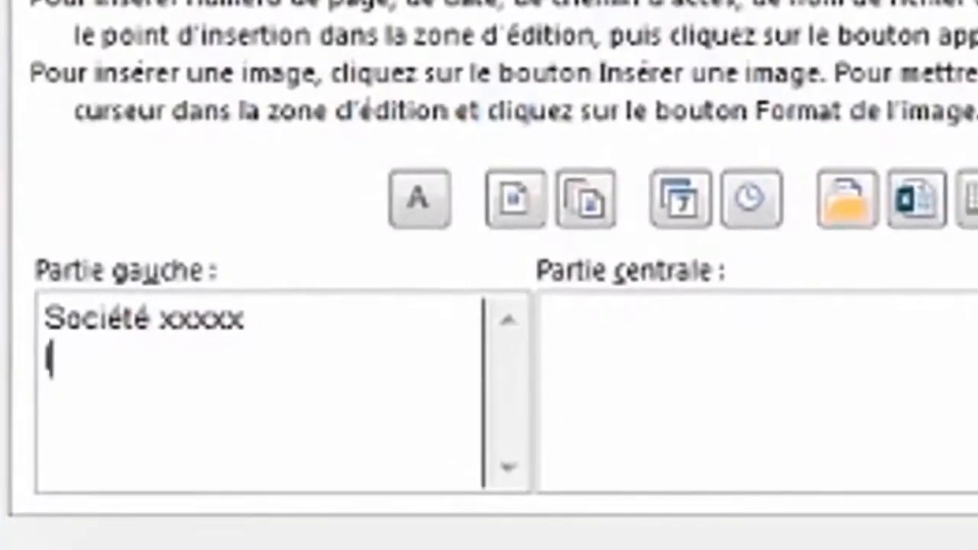
{"action": "type", "text": "Imort"}
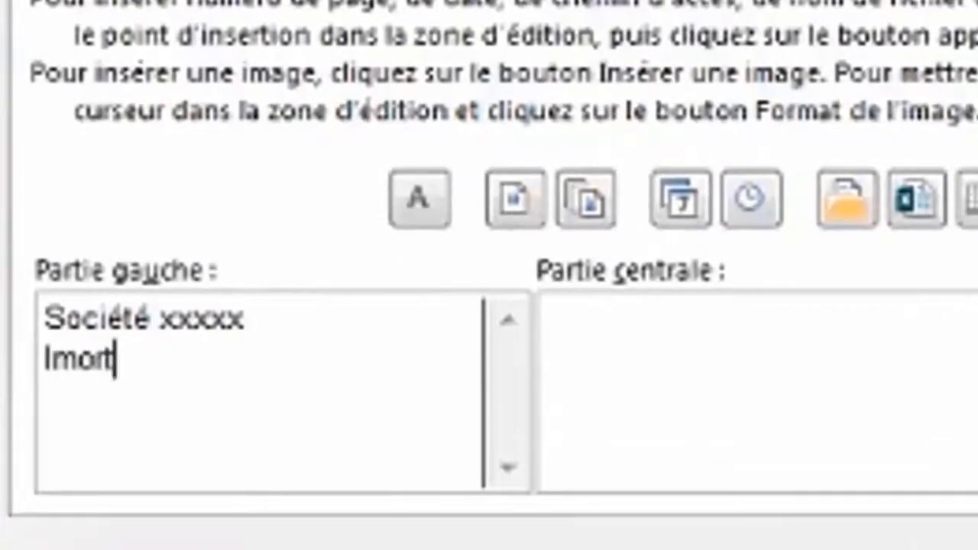
{"action": "key", "text": "BackSpace"}
{"action": "key", "text": "BackSpace"}
{"action": "key", "text": "BackSpace"}
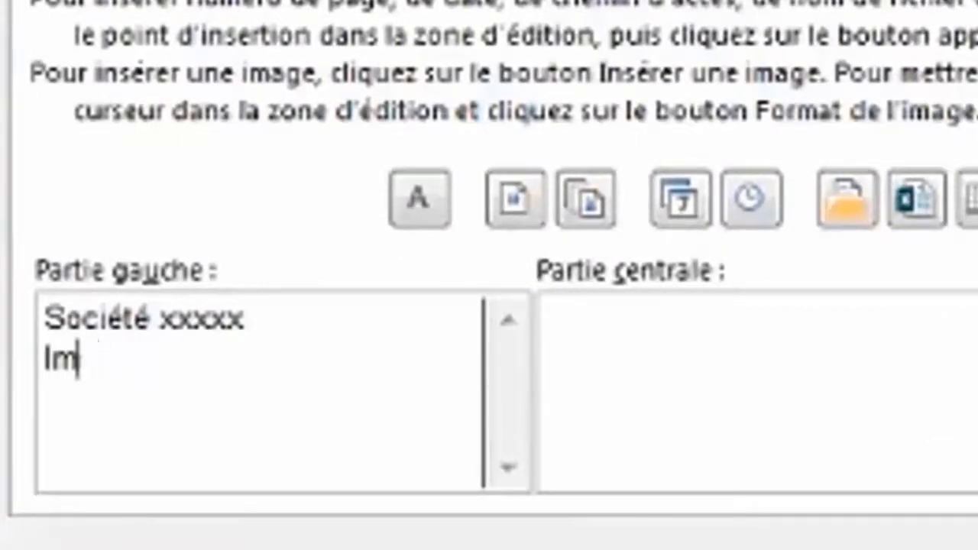
{"action": "type", "text": "por"}
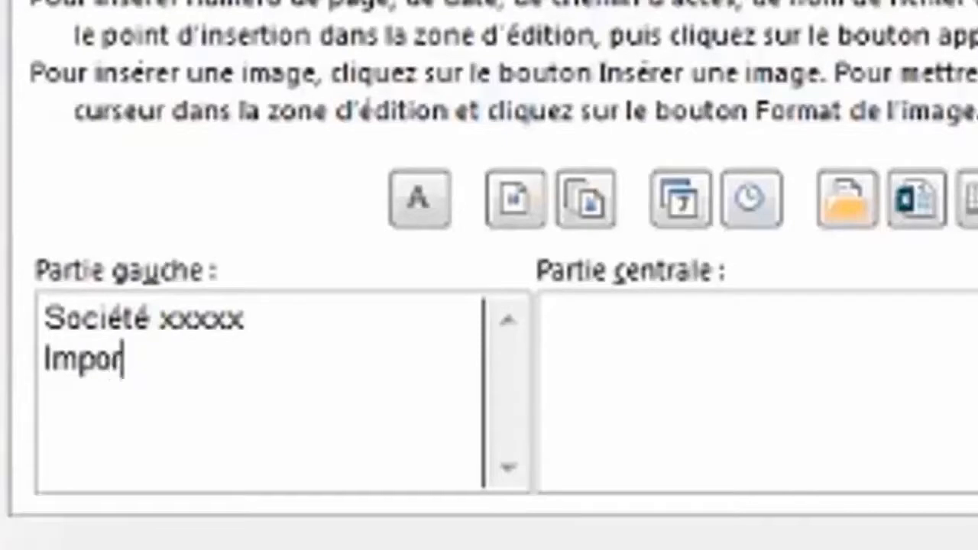
{"action": "type", "text": "t E"}
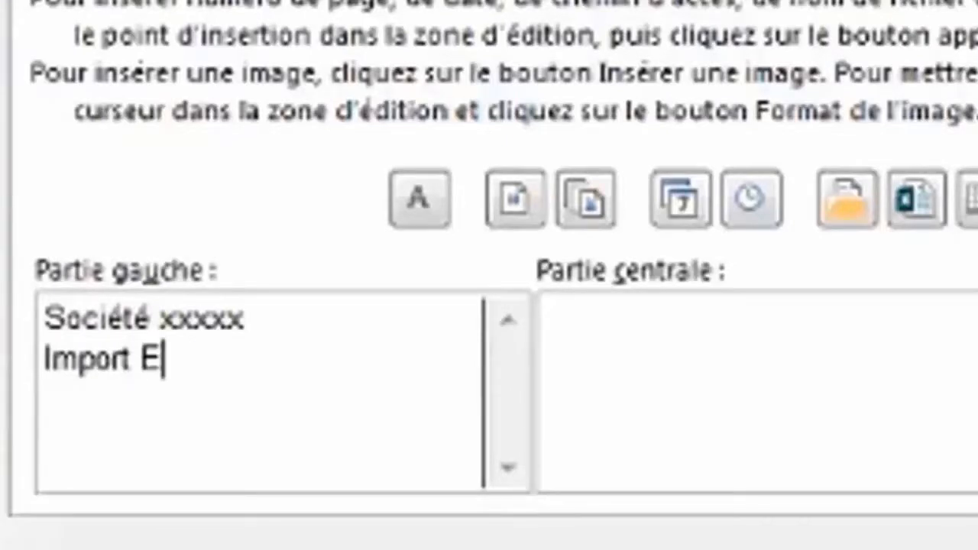
{"action": "type", "text": "xport"}
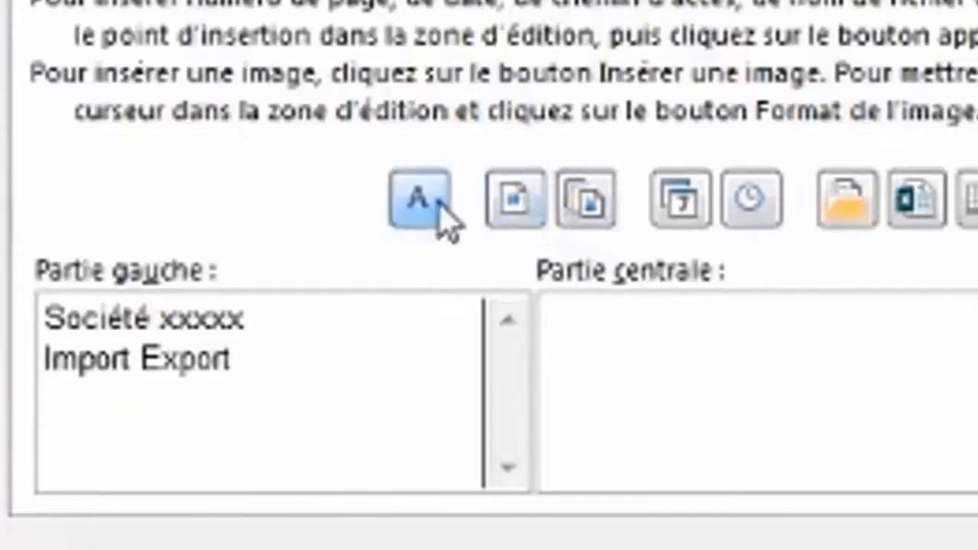
{"action": "left_click", "coordinate": [605, 343]}
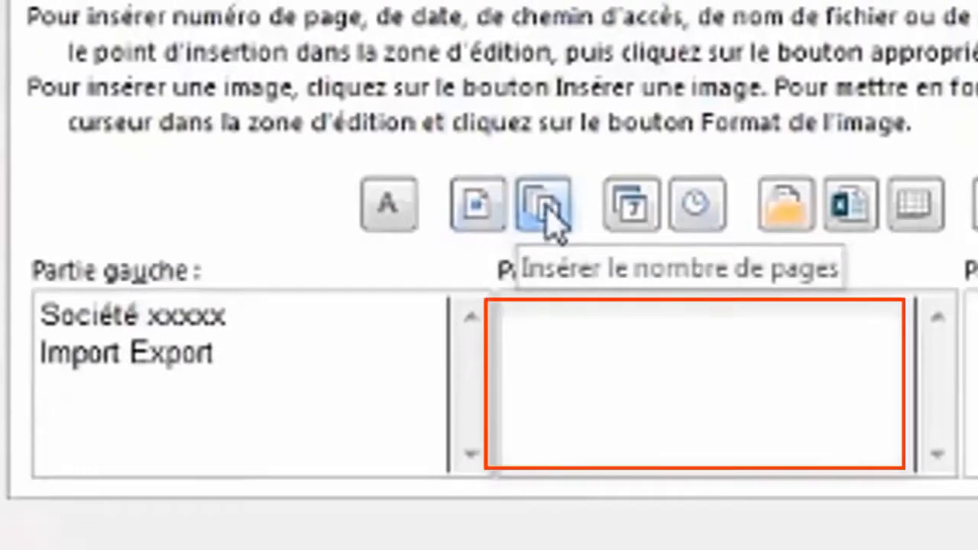
{"action": "left_click", "coordinate": [630, 206]}
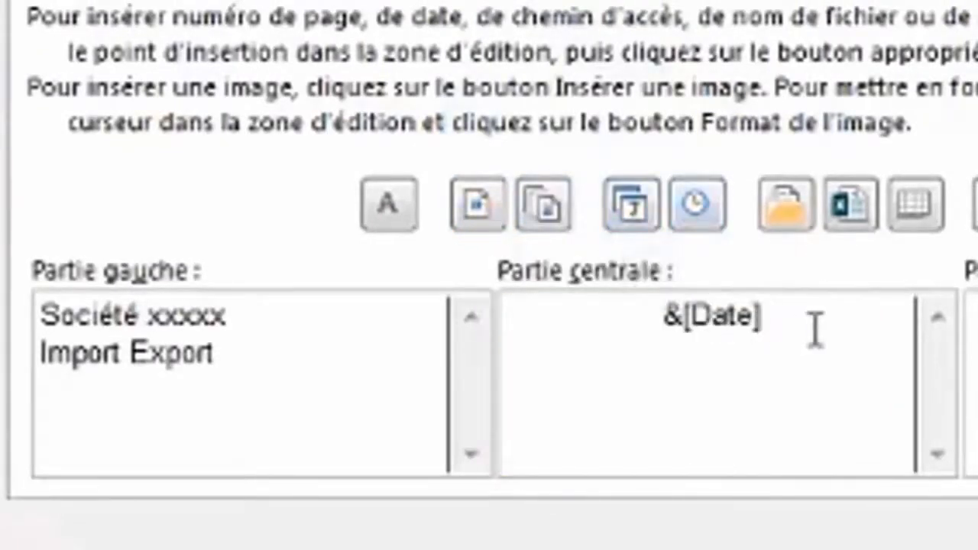
{"action": "key", "text": "Return"}
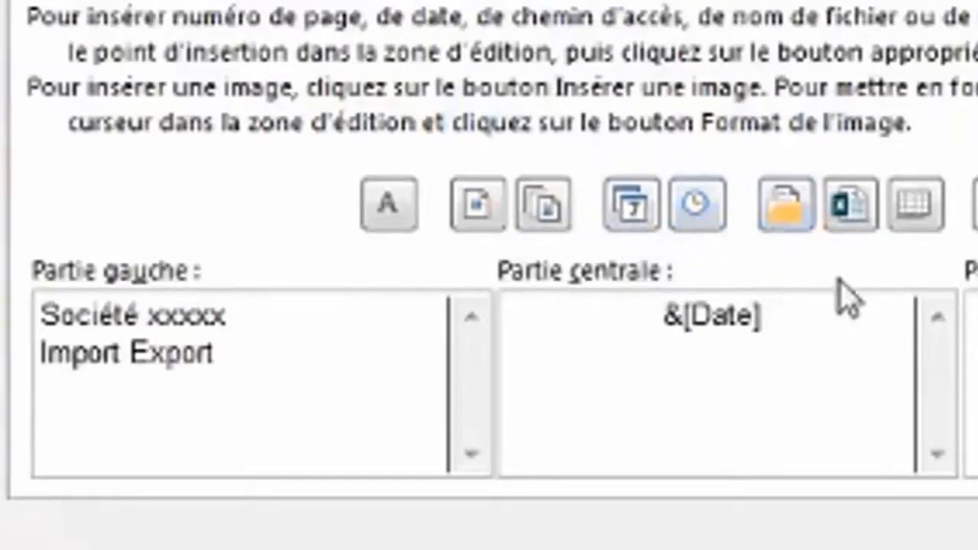
{"action": "left_click_drag", "start_coordinate": [764, 320], "coordinate": [653, 322]}
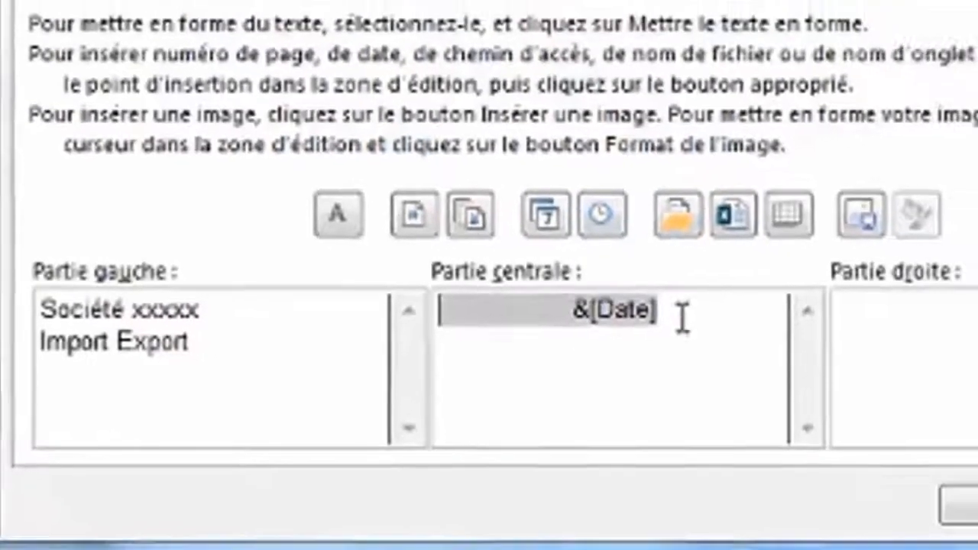
{"action": "key", "text": "Delete"}
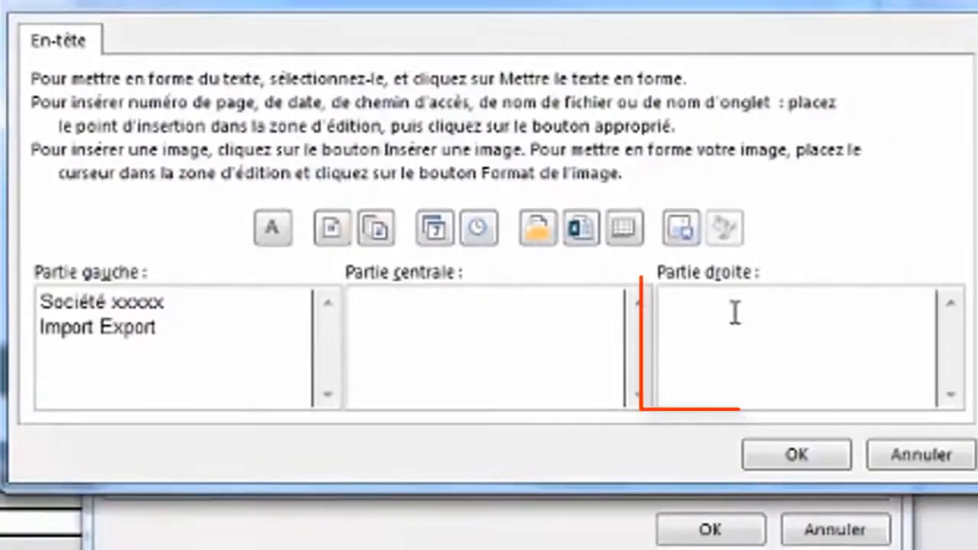
Insert the date in the header's right section and the file name above the sheet name in its central section, and accept the header
{"action": "left_click", "coordinate": [435, 228]}
{"action": "left_click", "coordinate": [470, 324]}
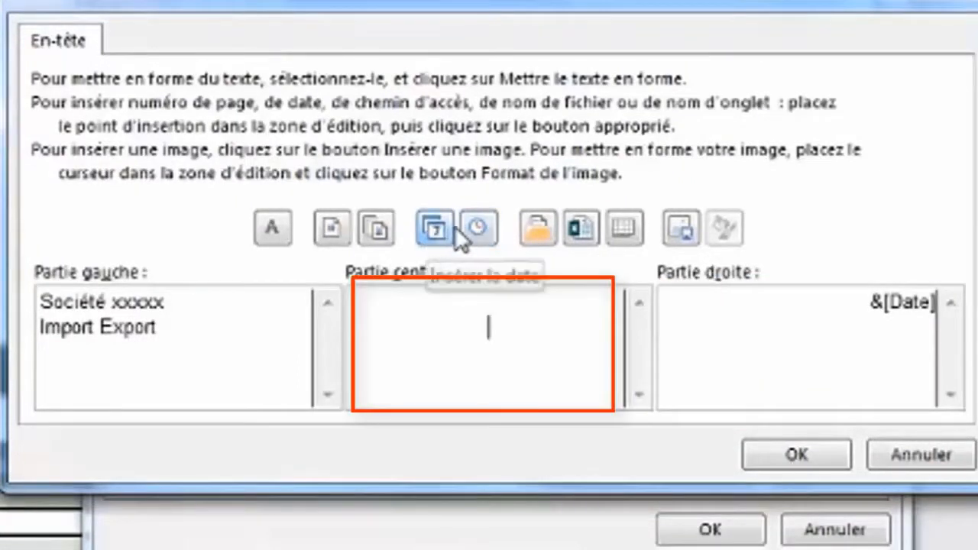
{"action": "left_click", "coordinate": [577, 231]}
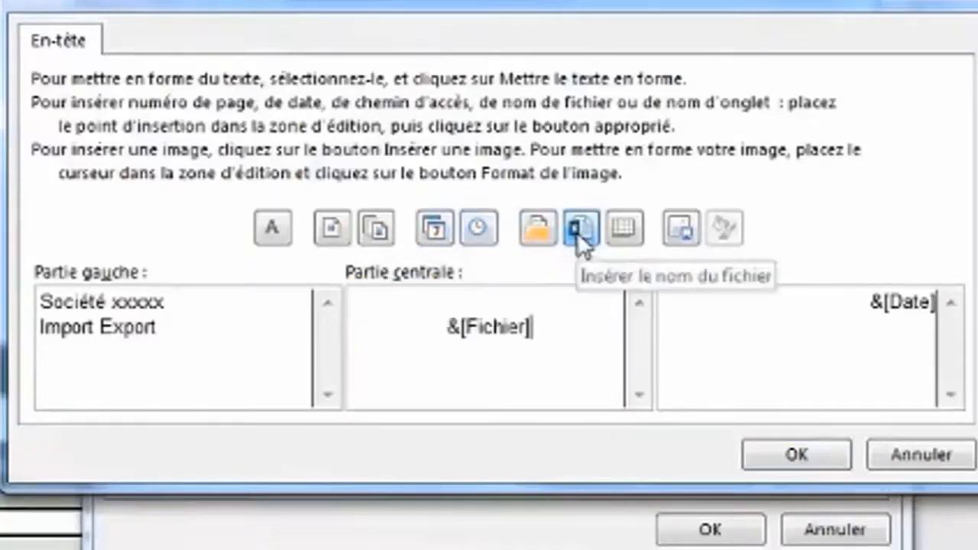
{"action": "key", "text": "Return"}
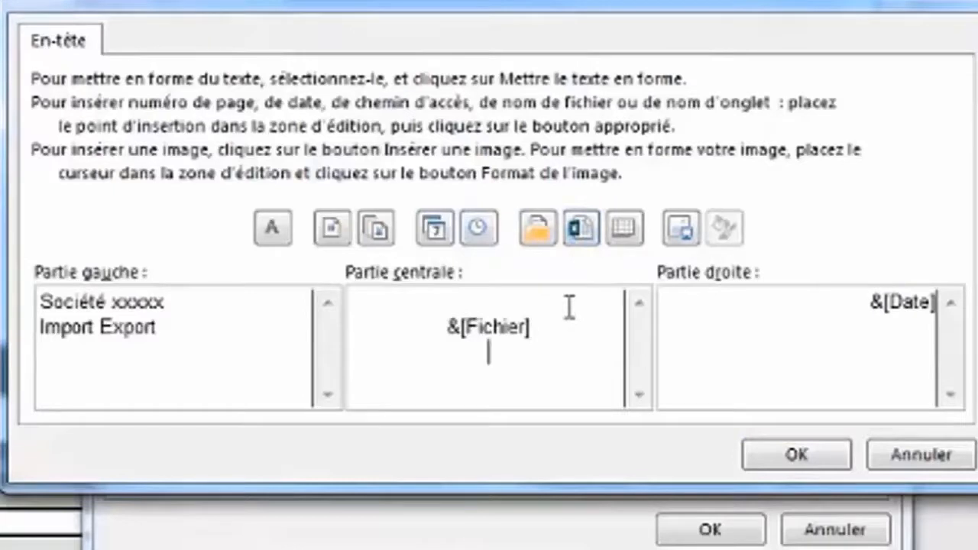
{"action": "left_click", "coordinate": [569, 234]}
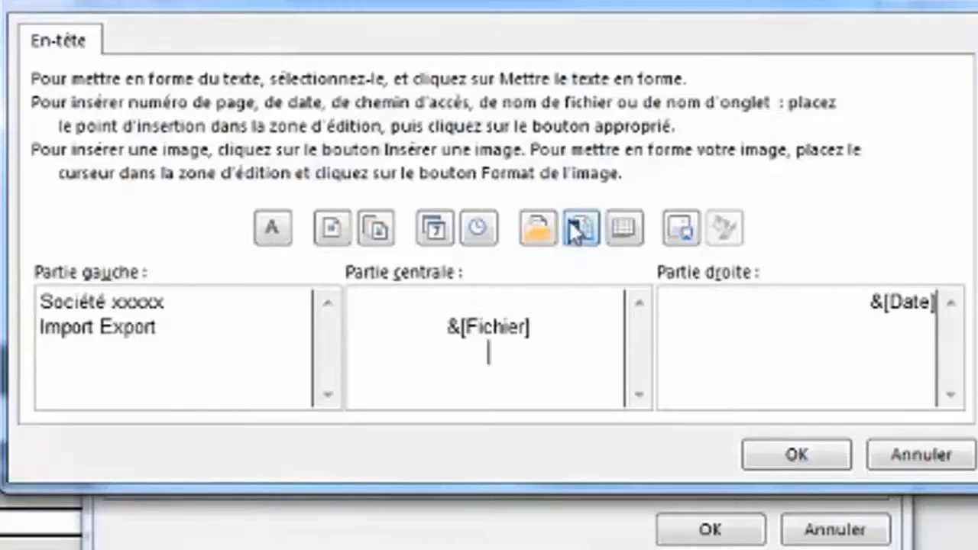
{"action": "left_click", "coordinate": [623, 233]}
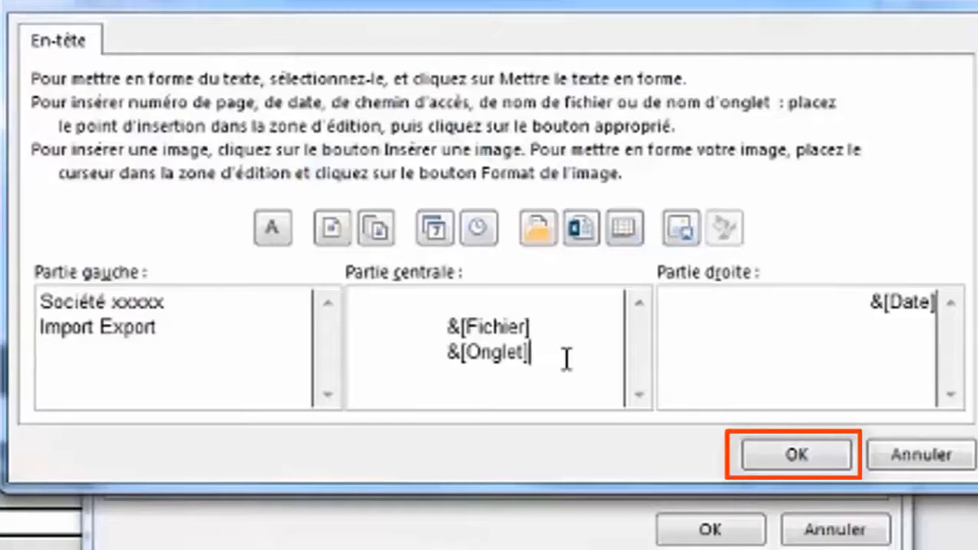
{"action": "left_click", "coordinate": [794, 454]}
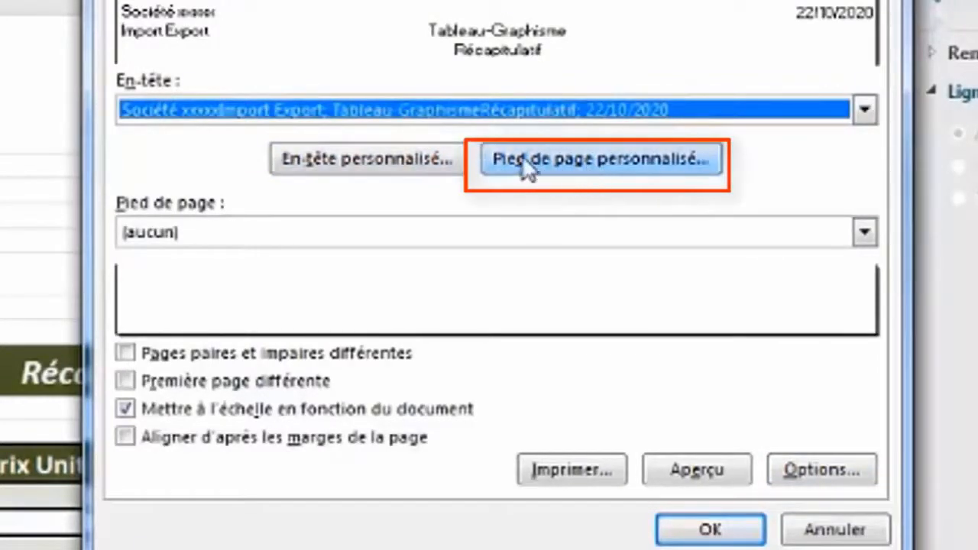
Open the custom footer editor and enter "Tél xx xx xx xx xx" and, on a second line, the label "E-mail:" in the central section
{"action": "left_click", "coordinate": [597, 174]}
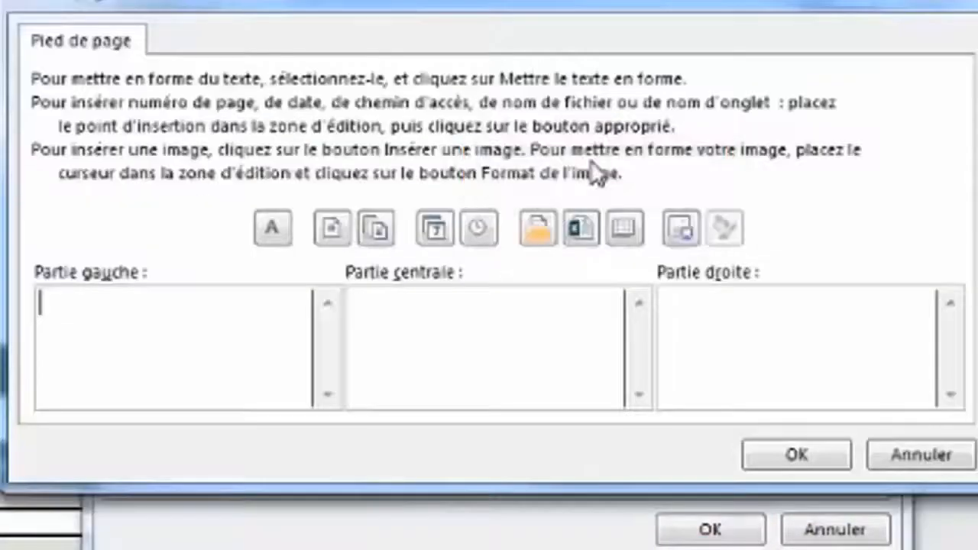
{"action": "left_click", "coordinate": [409, 336]}
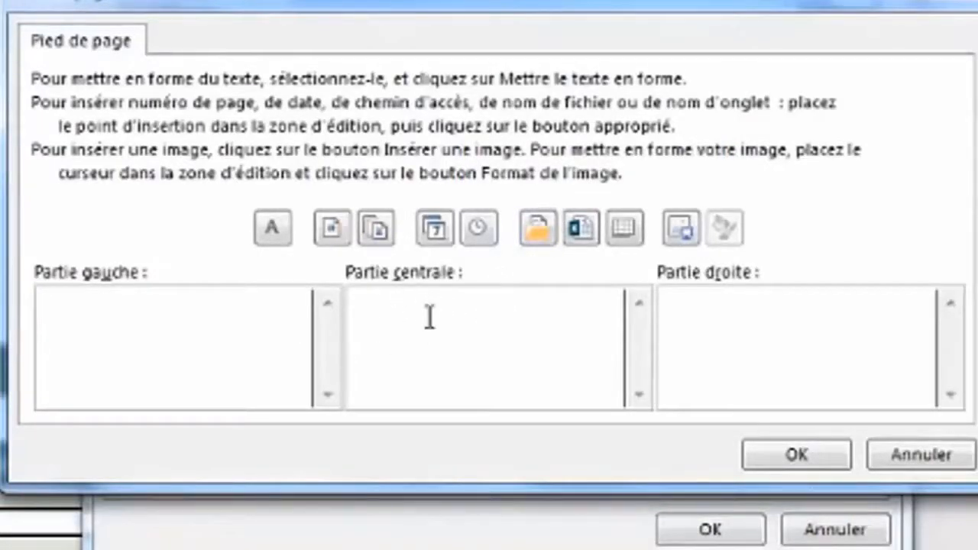
{"action": "type", "text": "T"}
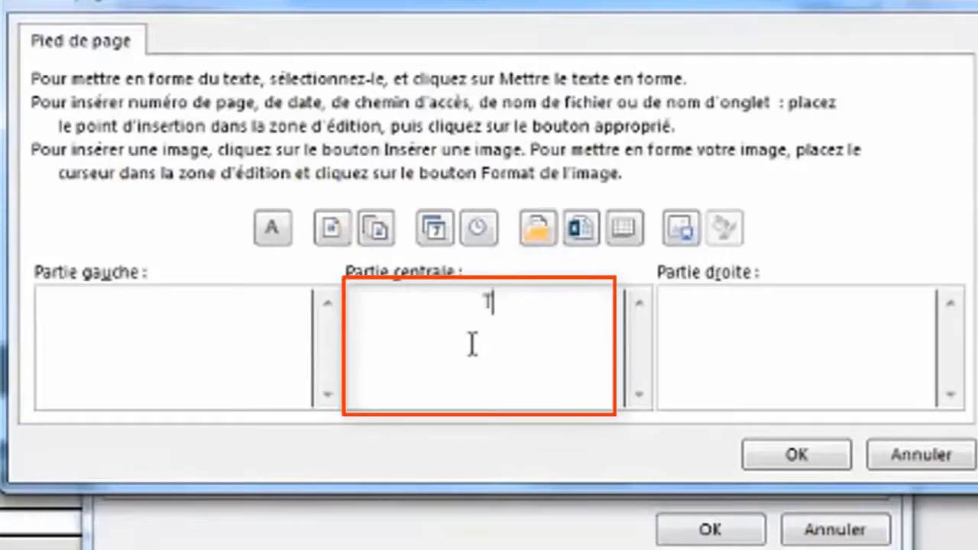
{"action": "type", "text": "él"}
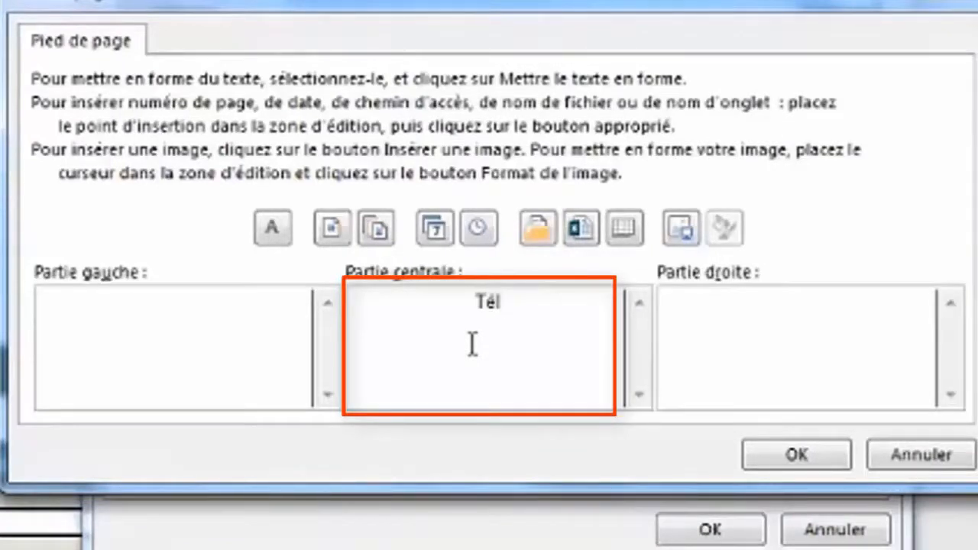
{"action": "type", "text": " xx "}
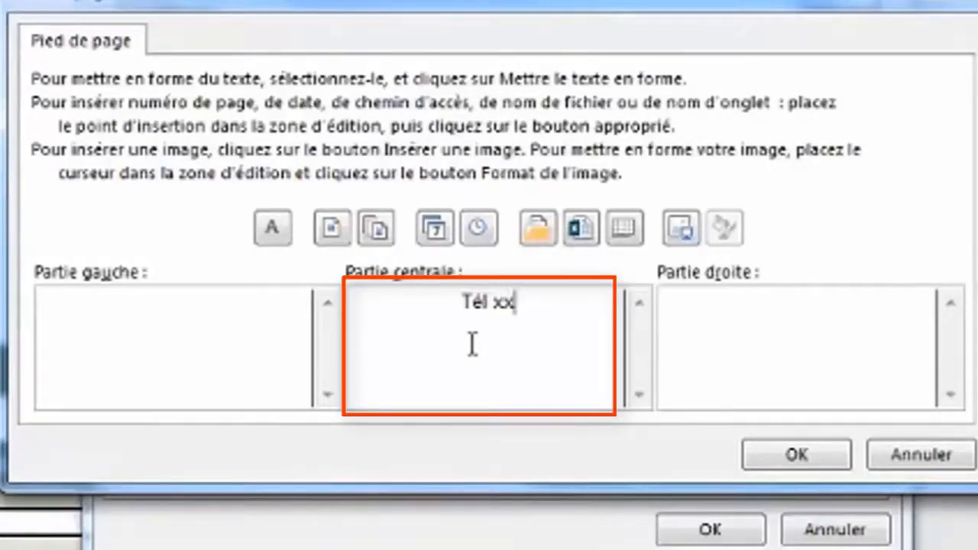
{"action": "type", "text": "xx xx "}
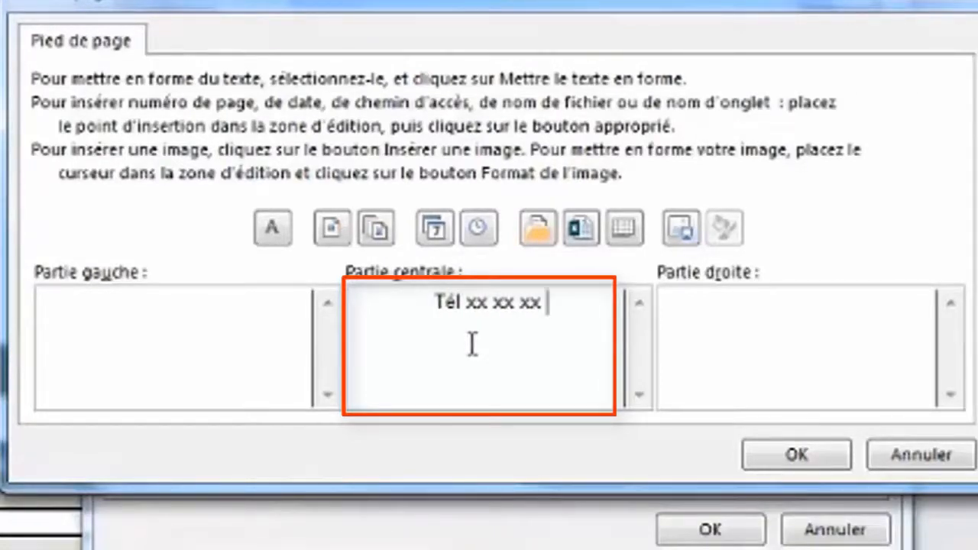
{"action": "type", "text": "xx"}
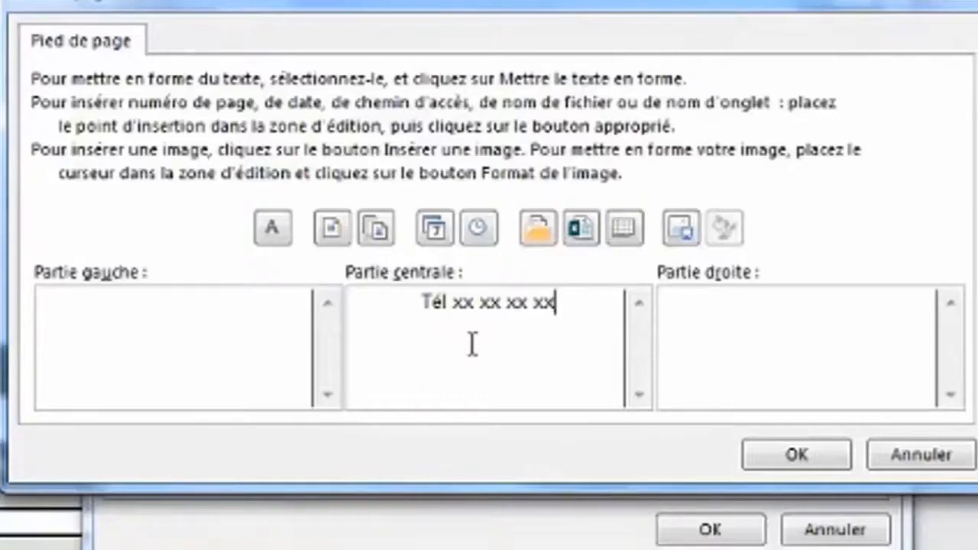
{"action": "type", "text": "xx"}
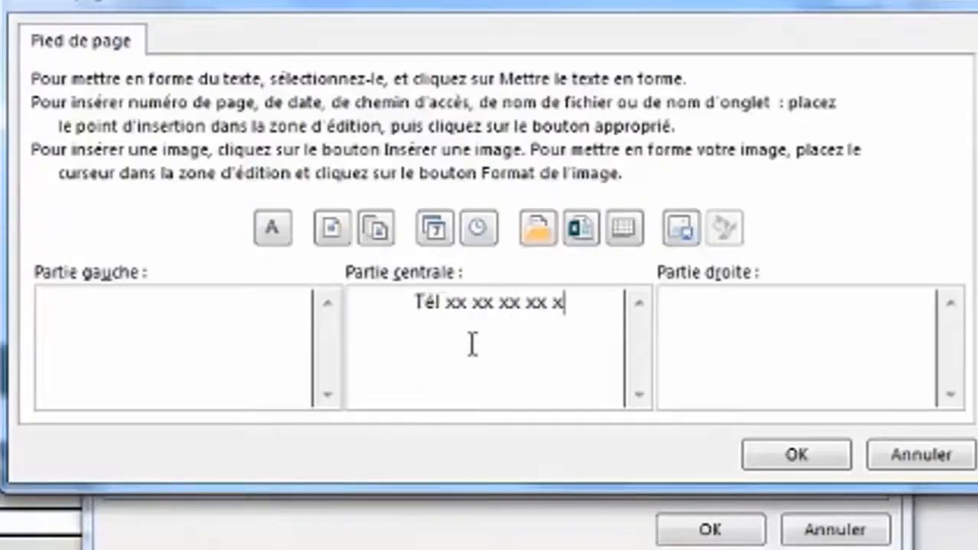
{"action": "key", "text": "Return"}
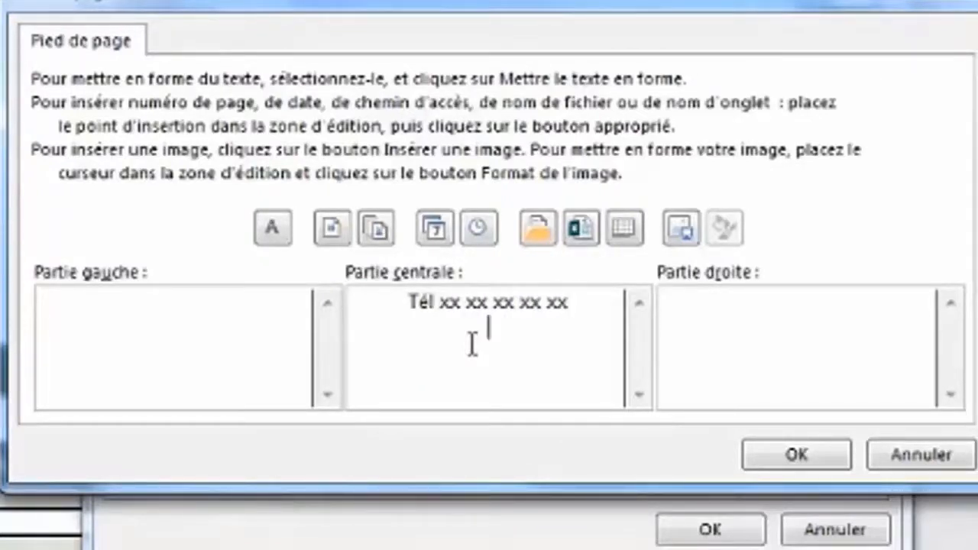
{"action": "type", "text": "E-mai"}
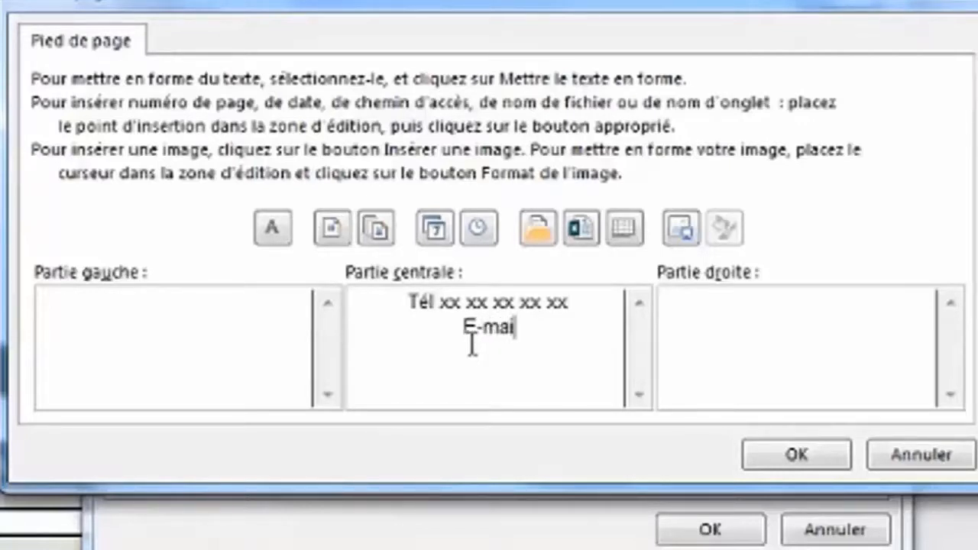
{"action": "type", "text": "l :"}
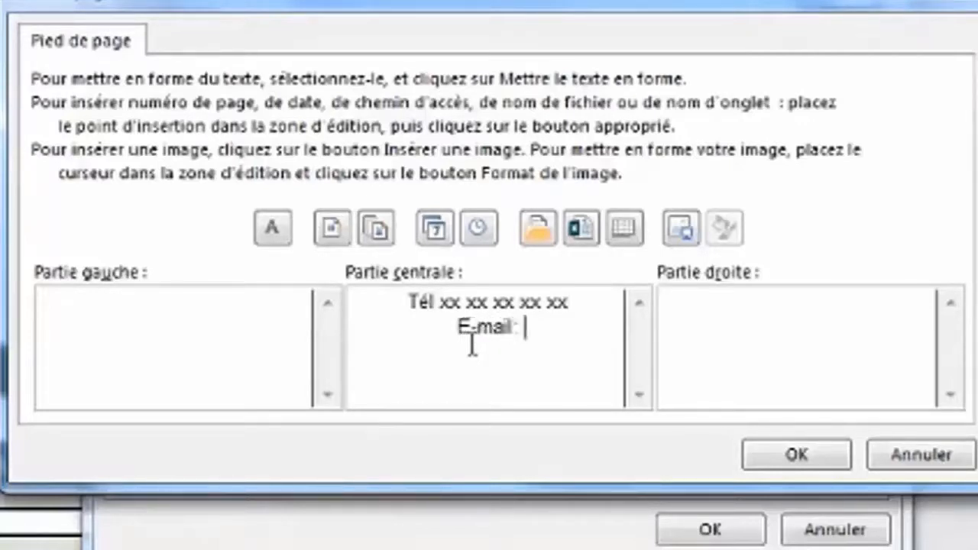
{"action": "type", "text": "soc"}
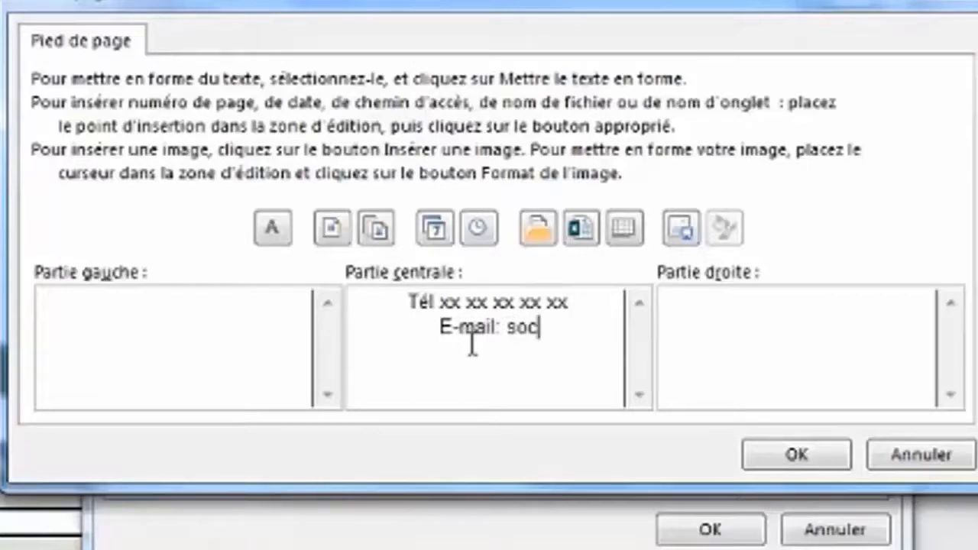
{"action": "type", "text": "ié"}
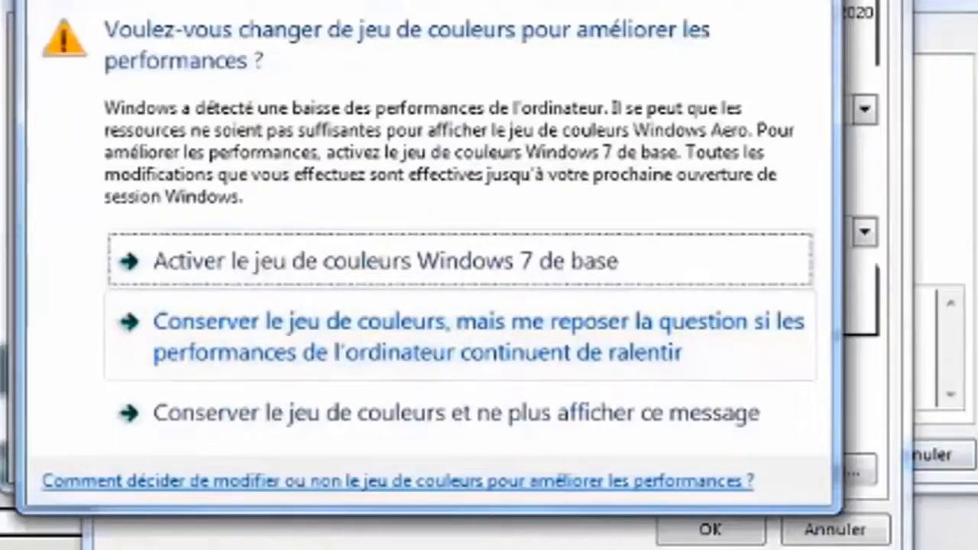
{"action": "left_click", "coordinate": [819, 2]}
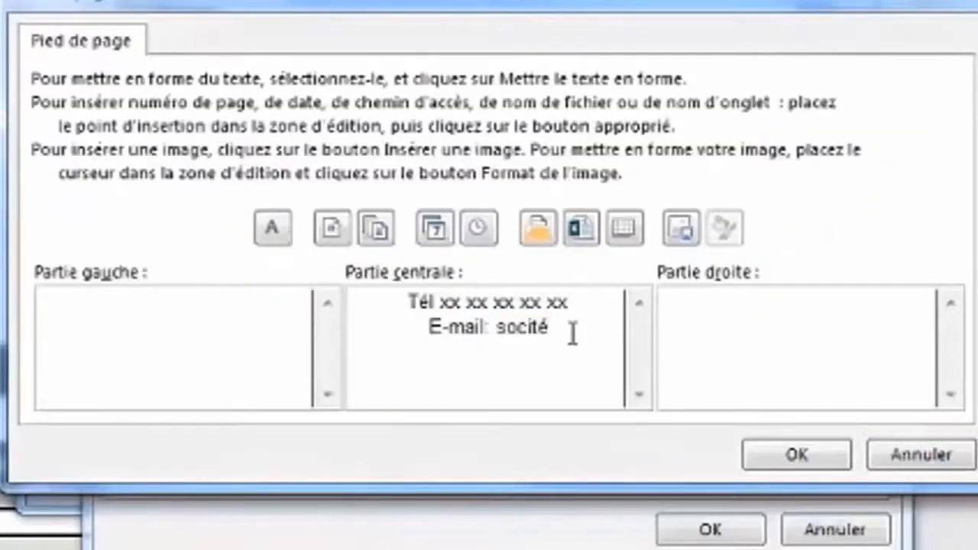
{"action": "key", "text": "BackSpace"}
{"action": "key", "text": "BackSpace"}
{"action": "key", "text": "BackSpace"}
{"action": "key", "text": "BackSpace"}
{"action": "key", "text": "BackSpace"}
{"action": "key", "text": "BackSpace"}
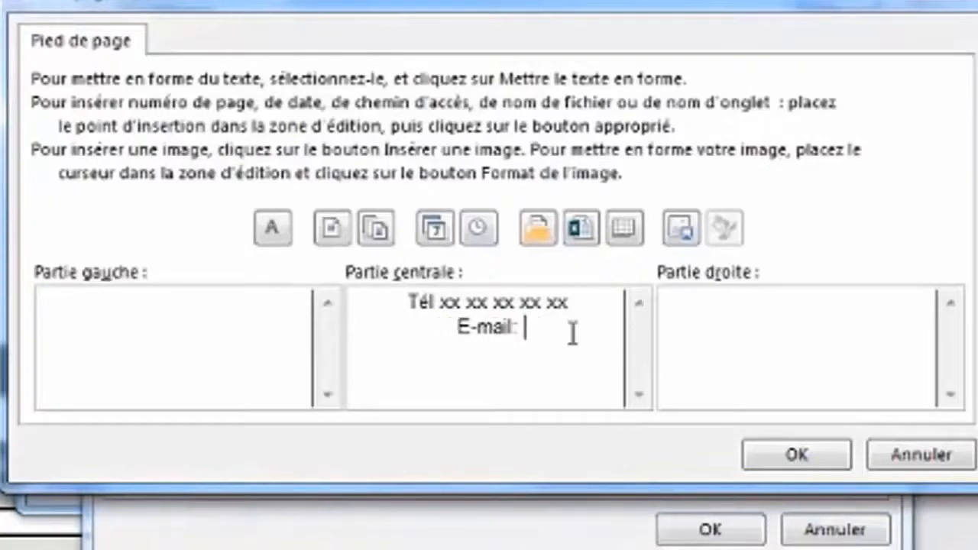
Enter the company's e-mail address up to and including the @ sign after the "E-mail:" label in the footer's central section
{"action": "type", "text": "no"}
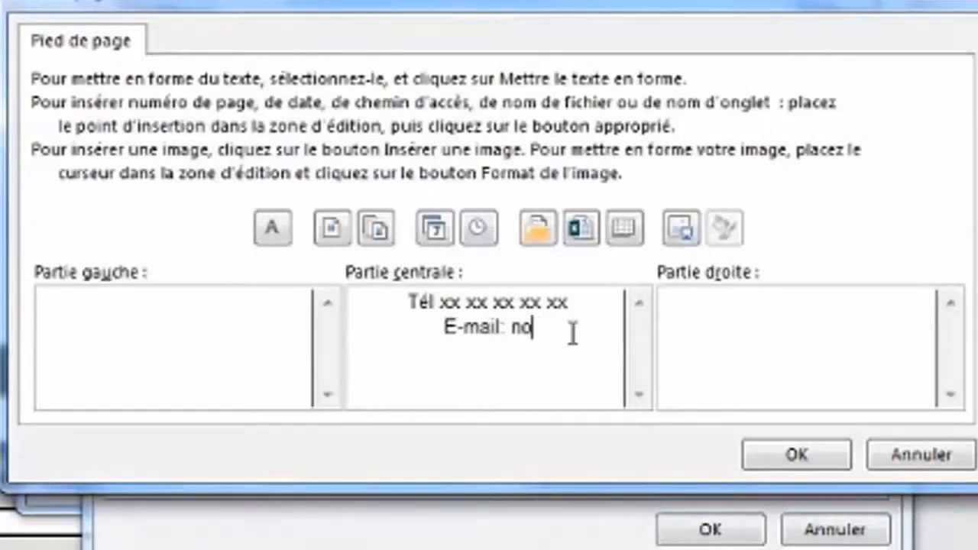
{"action": "type", "text": "m so"}
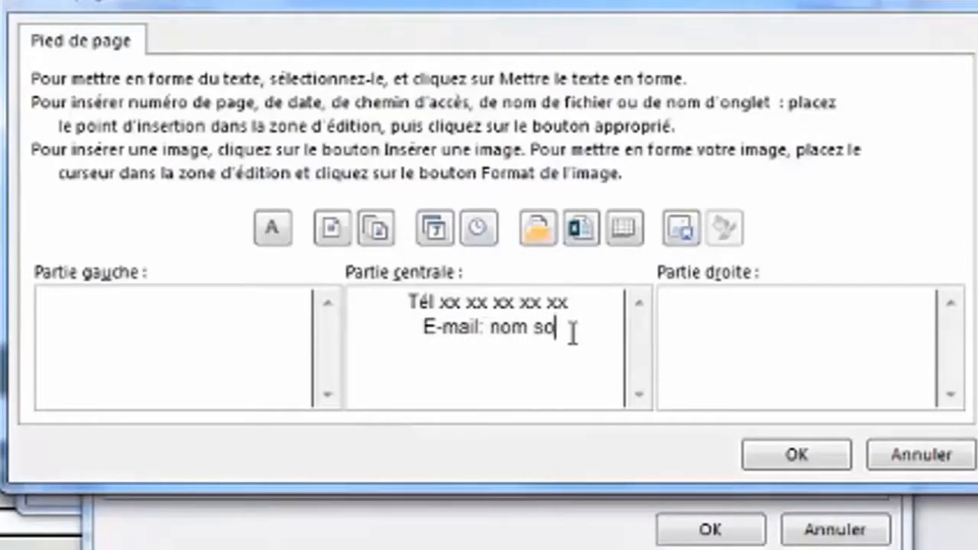
{"action": "key", "text": "BackSpace"}
{"action": "key", "text": "BackSpace"}
{"action": "key", "text": "BackSpace"}
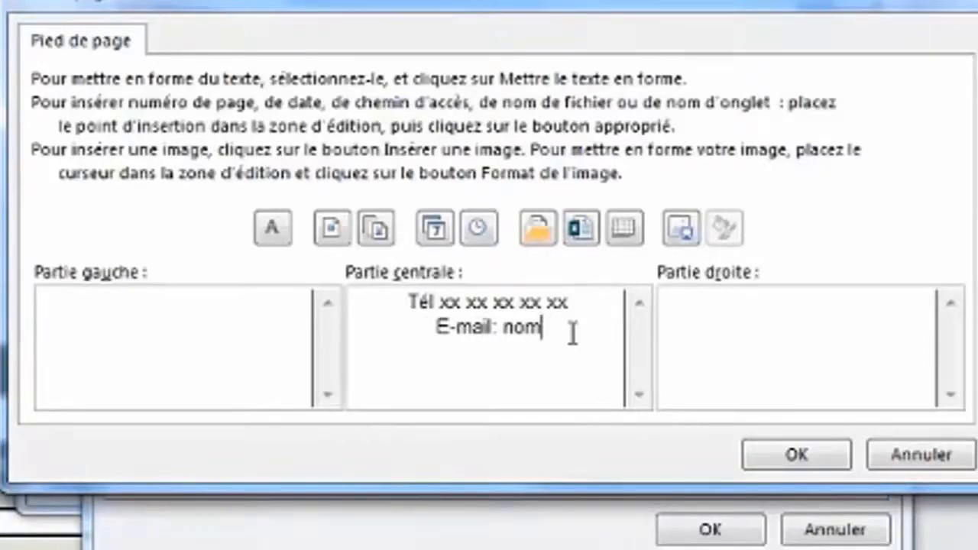
{"action": "type", "text": "Sociét"}
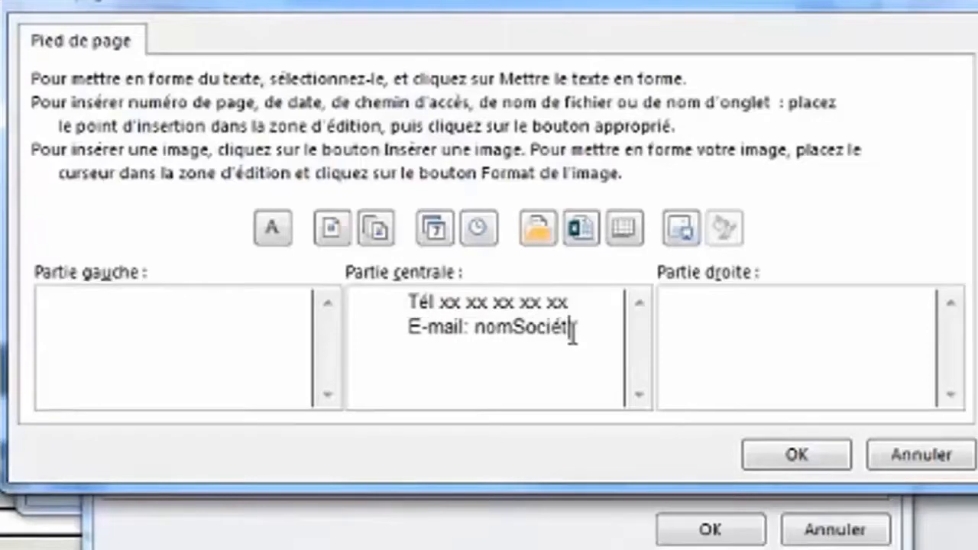
{"action": "type", "text": "é"}
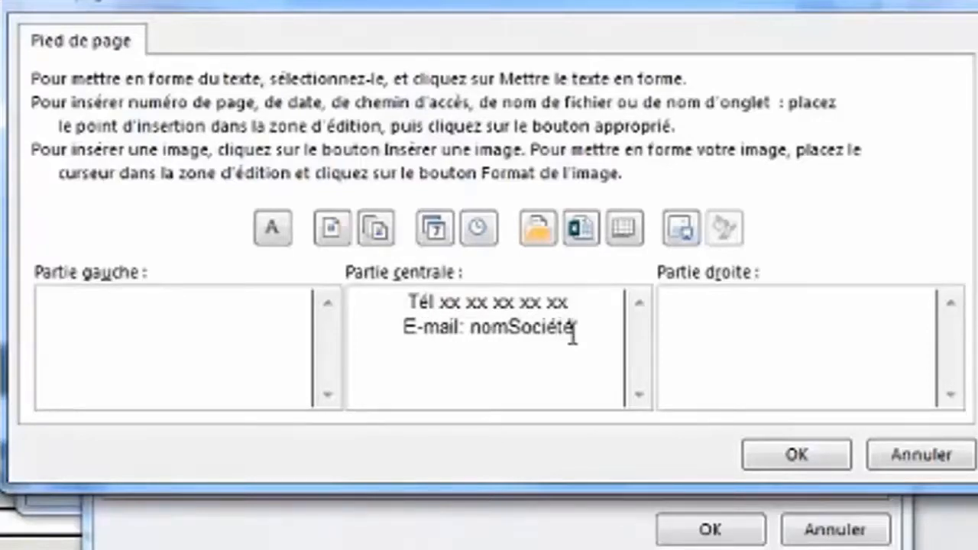
{"action": "type", "text": "@"}
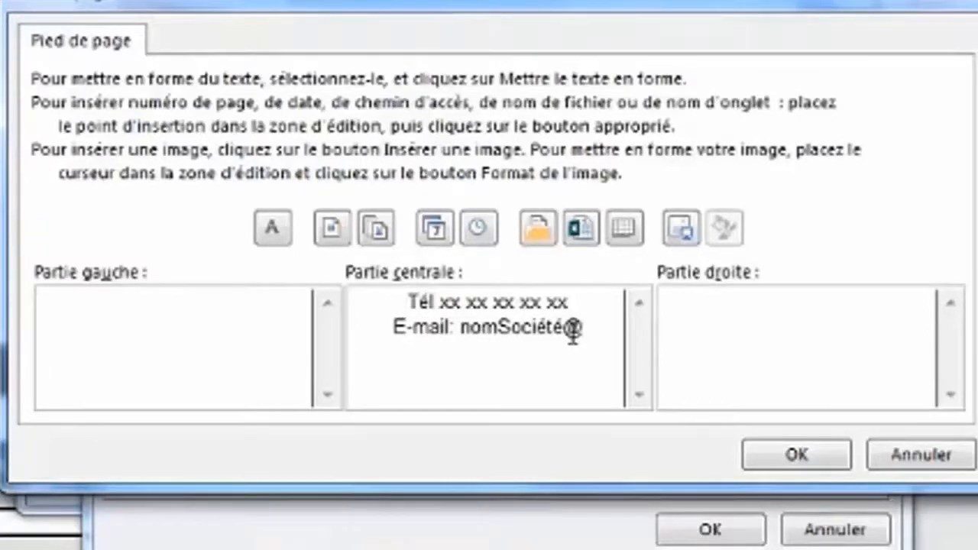
Replace the capital S in the e-mail address with a hyphen and a lowercase s, and complete the address with its domain
{"action": "key", "text": "Left"}
{"action": "key", "text": "Left"}
{"action": "key", "text": "Left"}
{"action": "key", "text": "Left"}
{"action": "key", "text": "Left"}
{"action": "key", "text": "Left"}
{"action": "key", "text": "Left"}
{"action": "key", "text": "Left"}
{"action": "key", "text": "Delete"}
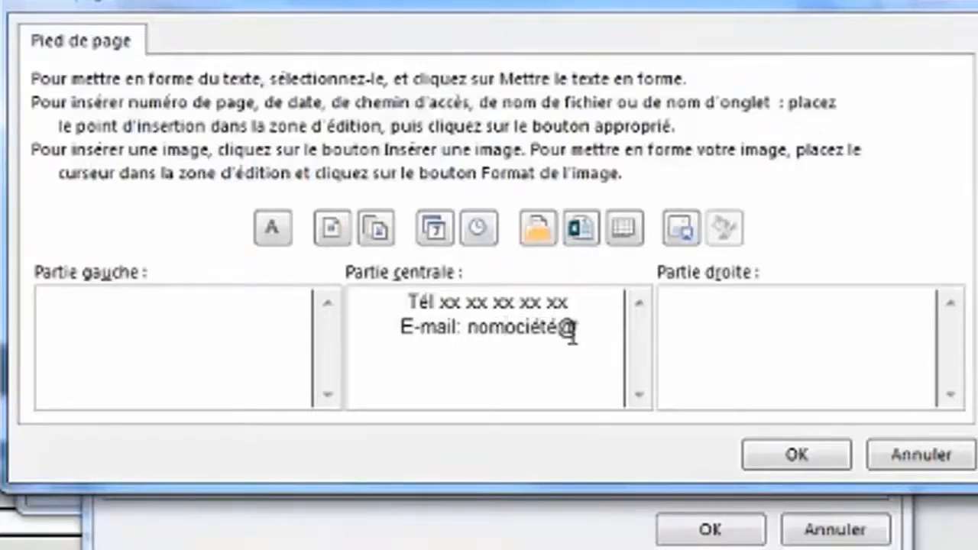
{"action": "type", "text": "-"}
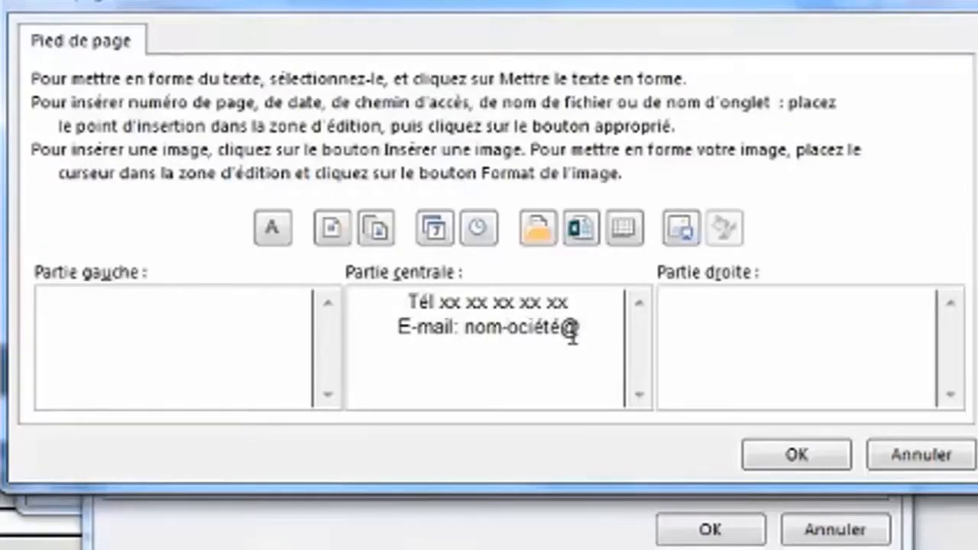
{"action": "type", "text": "s"}
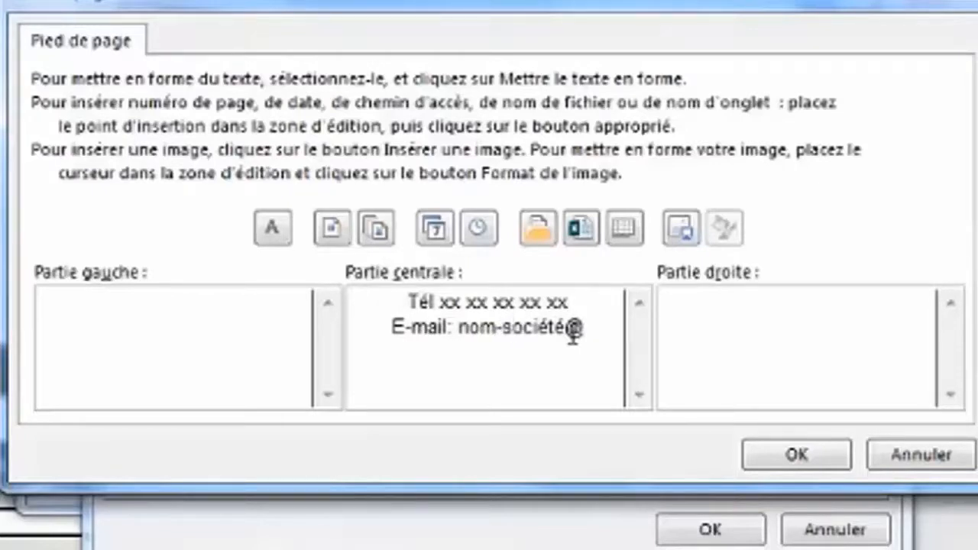
{"action": "left_click", "coordinate": [602, 335]}
{"action": "type", "text": "gmaol"}
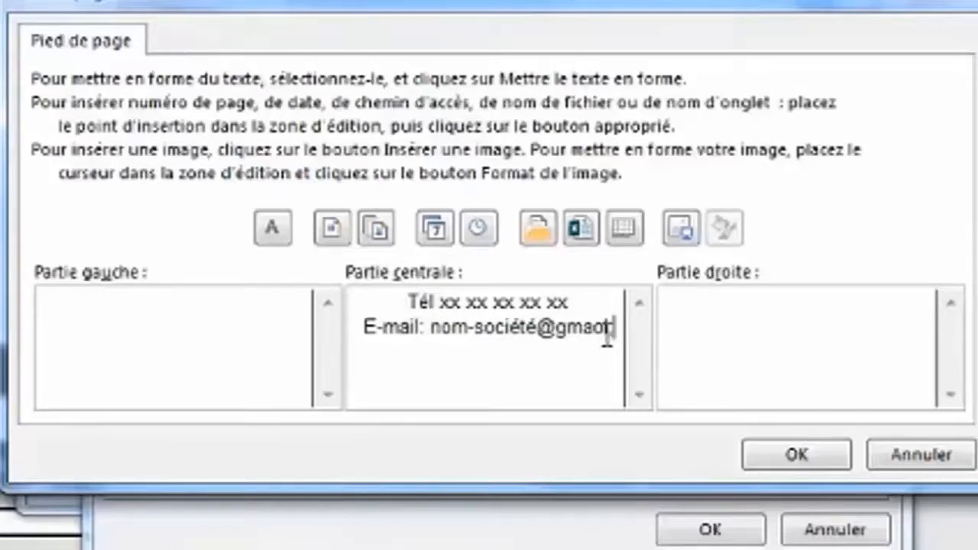
{"action": "type", "text": ".com"}
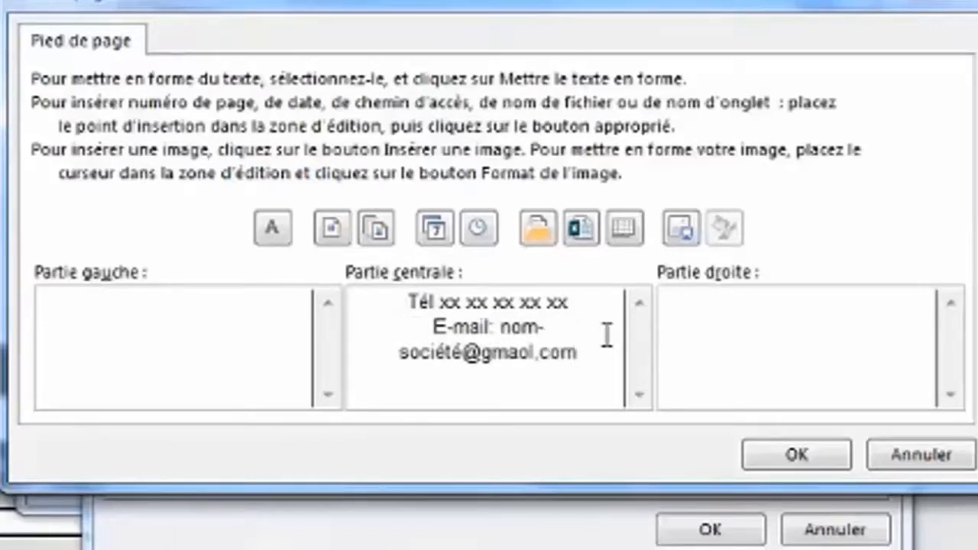
Add the lines "Boulevard xxxxxxx" and "Ville xxxx" below the e-mail address, and accept the footer and the page setup
{"action": "key", "text": "Return"}
{"action": "type", "text": "Boulv"}
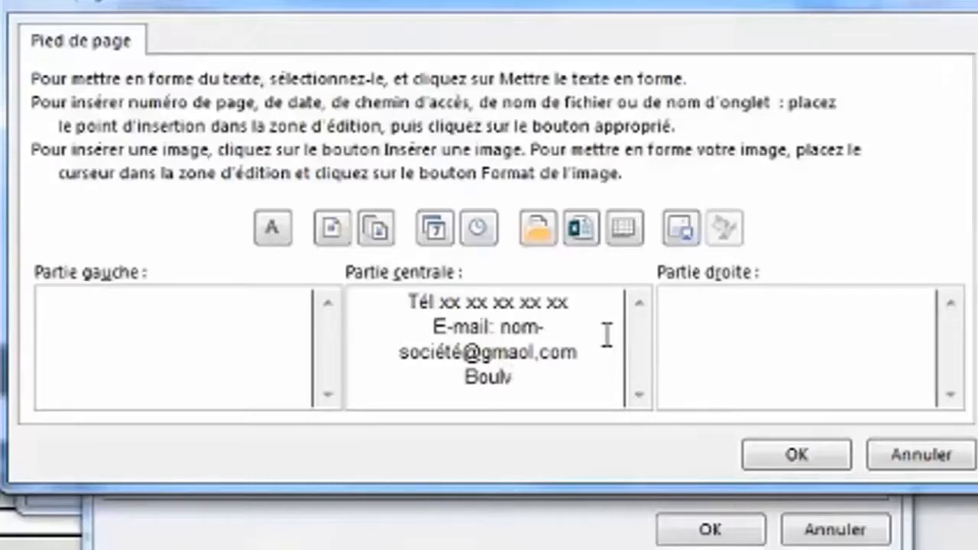
{"action": "key", "text": "BackSpace"}
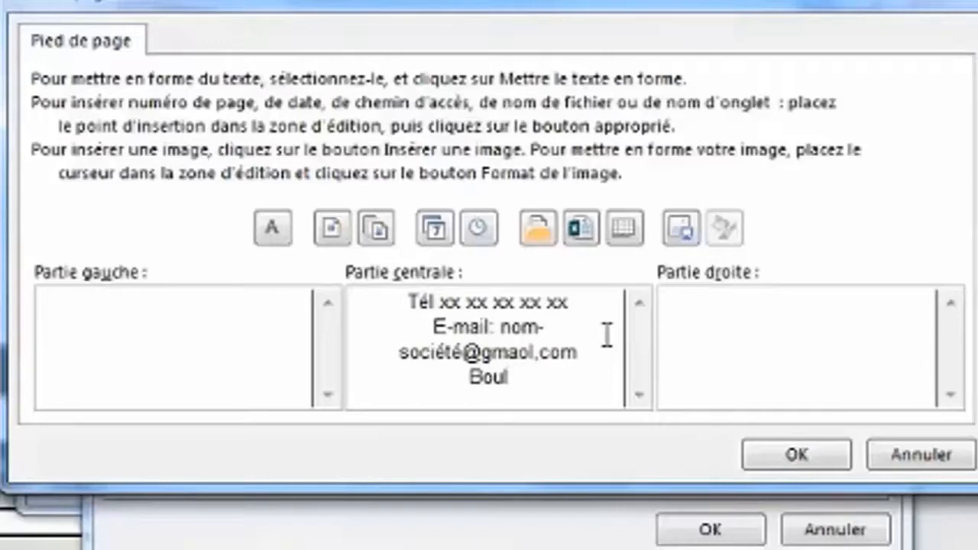
{"action": "type", "text": "evard"}
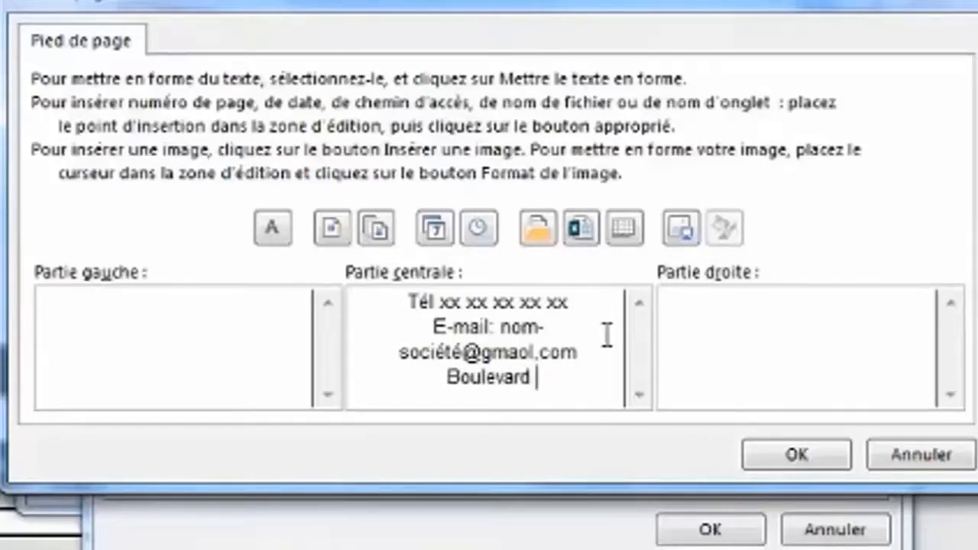
{"action": "type", "text": " xxxxxxx"}
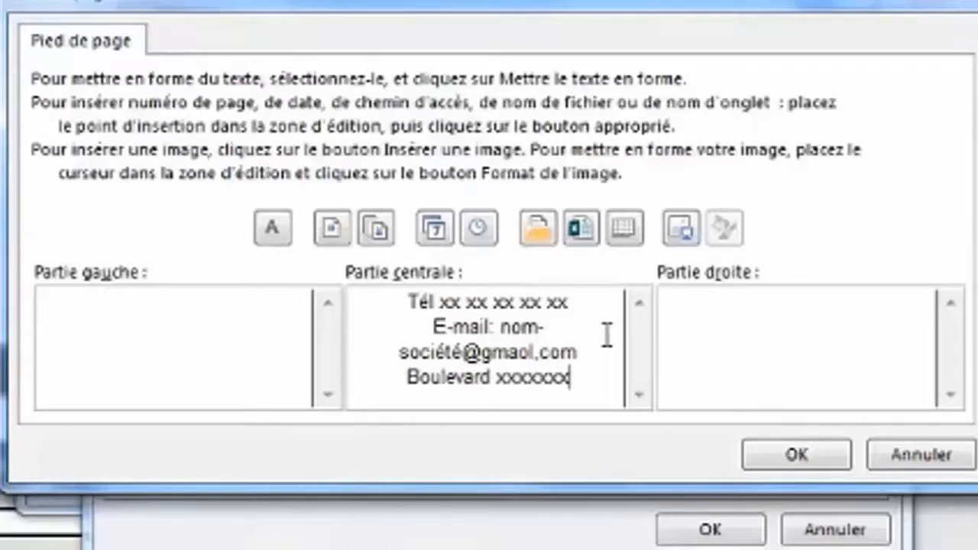
{"action": "key", "text": "Return"}
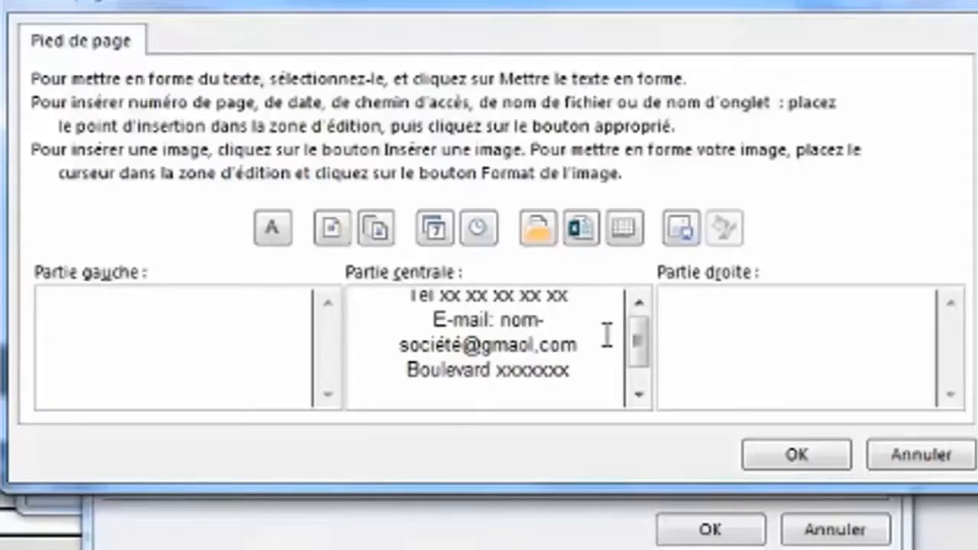
{"action": "type", "text": "Ville xxxx"}
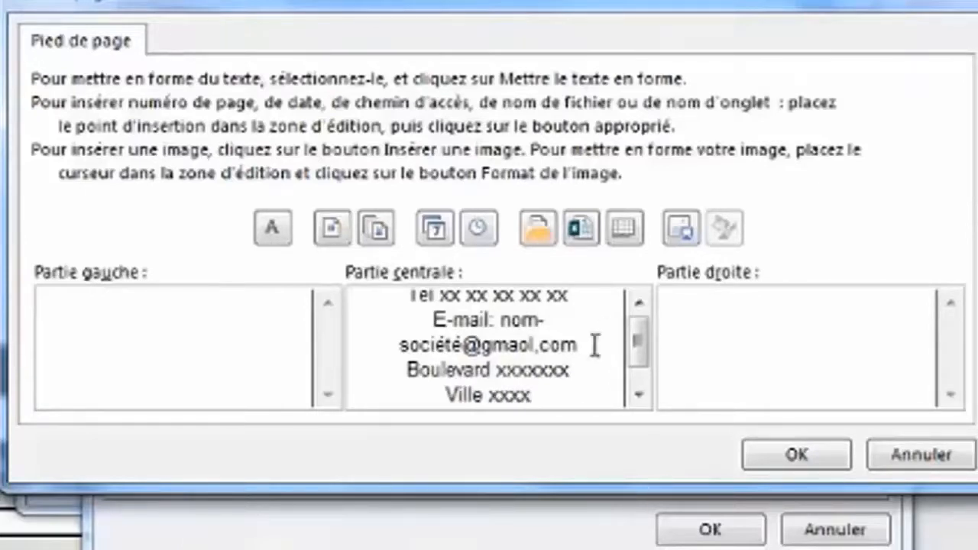
{"action": "left_click", "coordinate": [801, 460]}
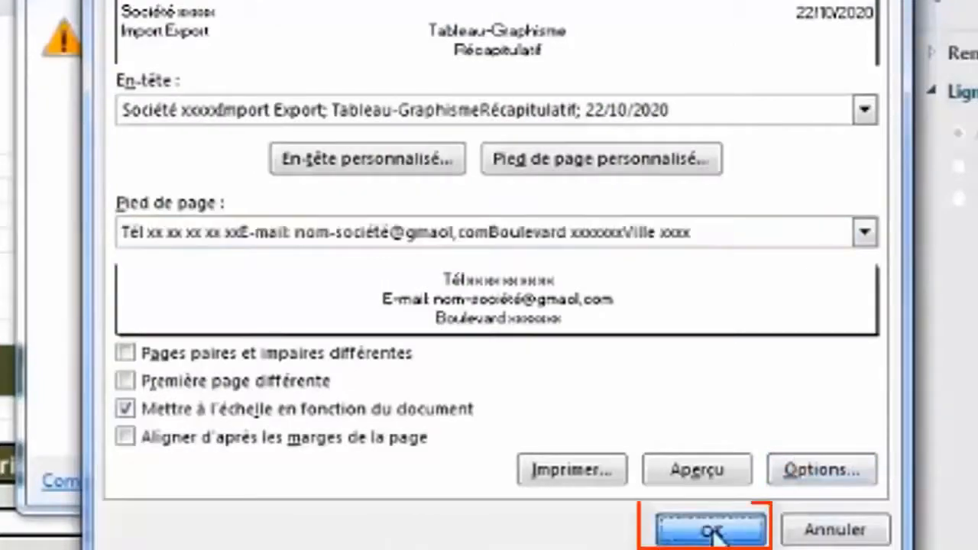
{"action": "left_click", "coordinate": [726, 534]}
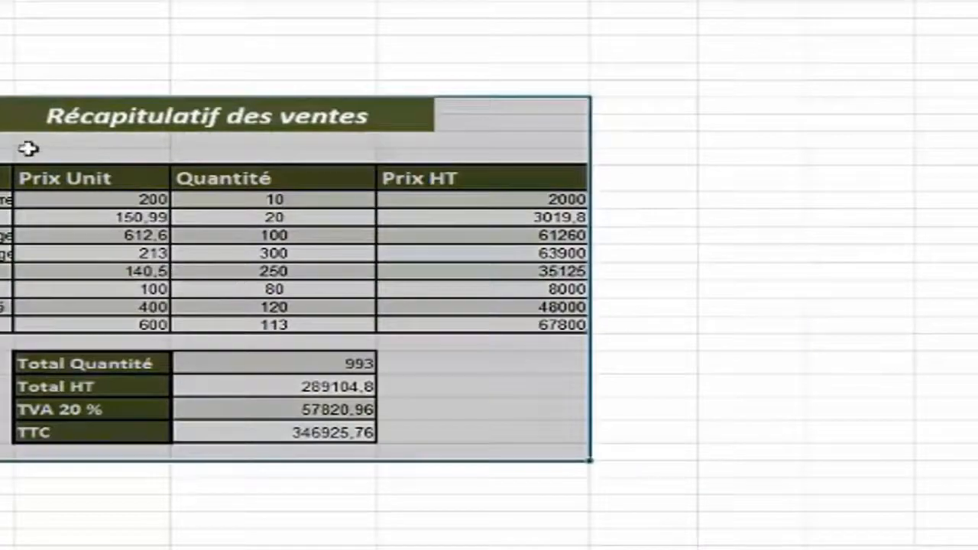
Define the print area of the Récapitulatif sheet as columns A to E, from the title's row 8 down past the totals block
{"action": "left_click", "coordinate": [28, 148]}
{"action": "left_click_drag", "start_coordinate": [5, 212], "coordinate": [204, 221]}
{"action": "left_click", "coordinate": [4, 219]}
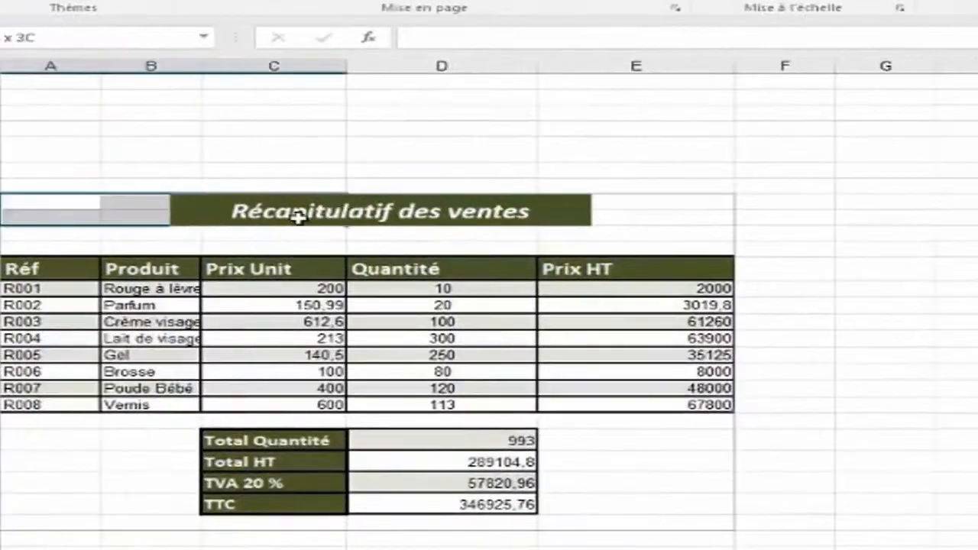
{"action": "left_click_drag", "start_coordinate": [47, 197], "coordinate": [676, 523]}
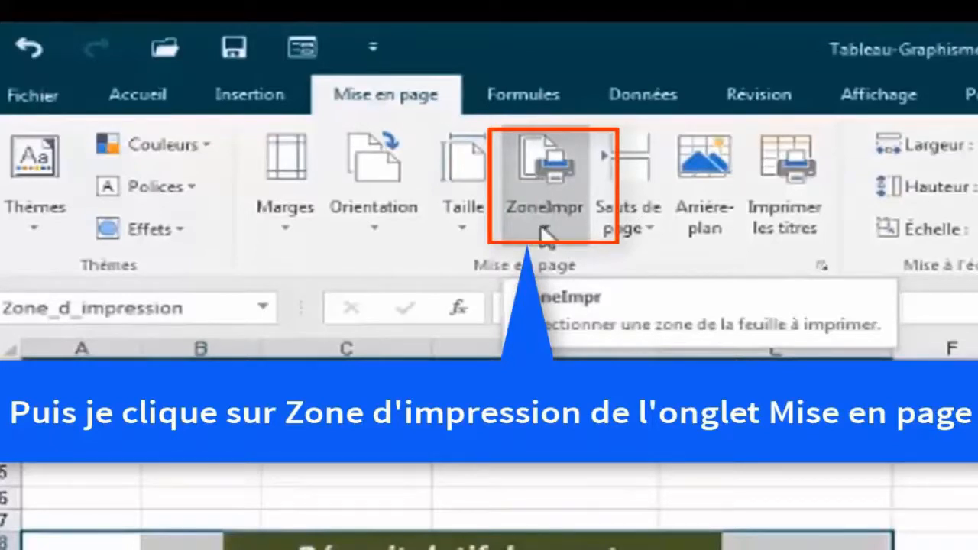
{"action": "left_click", "coordinate": [544, 233]}
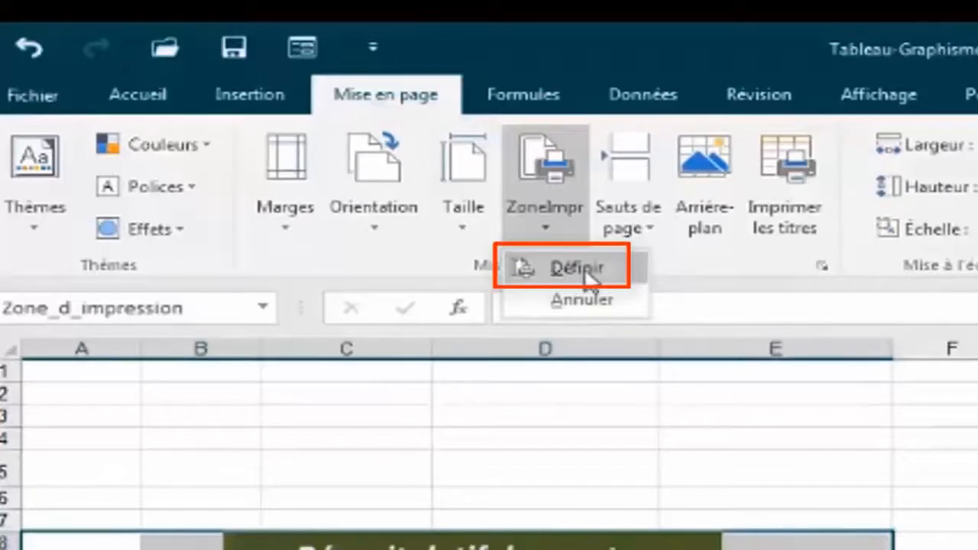
{"action": "left_click", "coordinate": [584, 269]}
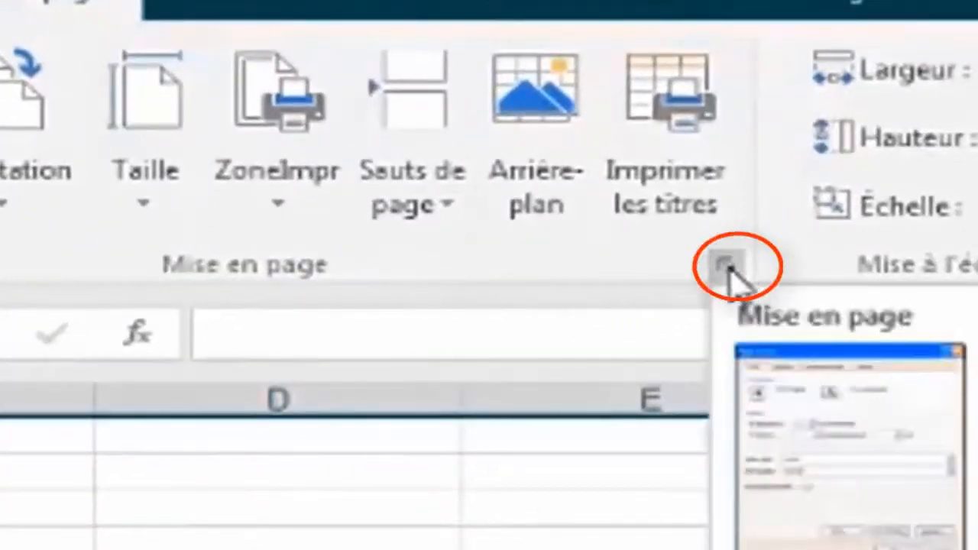
Preview the Récapitulatif sheet from the page setup and examine the header, table and footer at enlarged size
{"action": "left_click", "coordinate": [726, 267]}
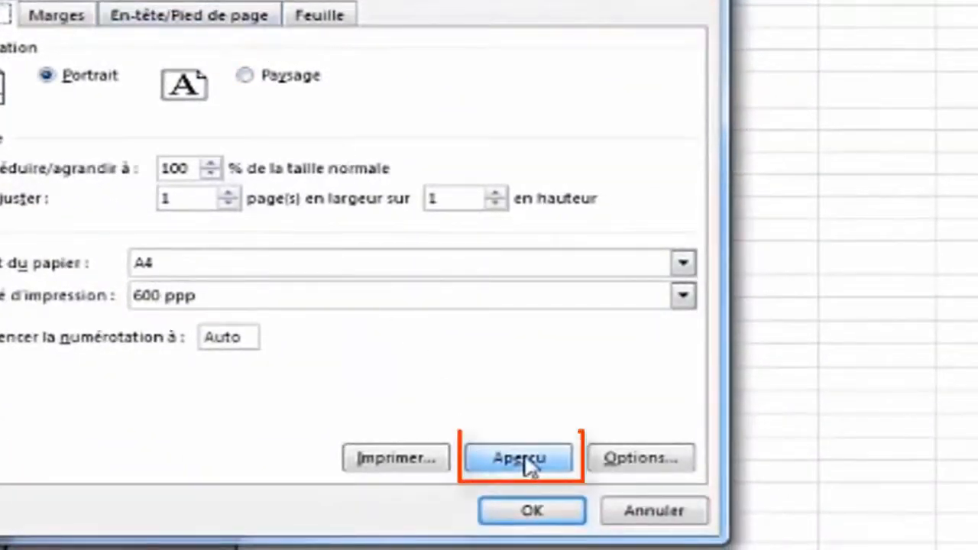
{"action": "left_click", "coordinate": [528, 464]}
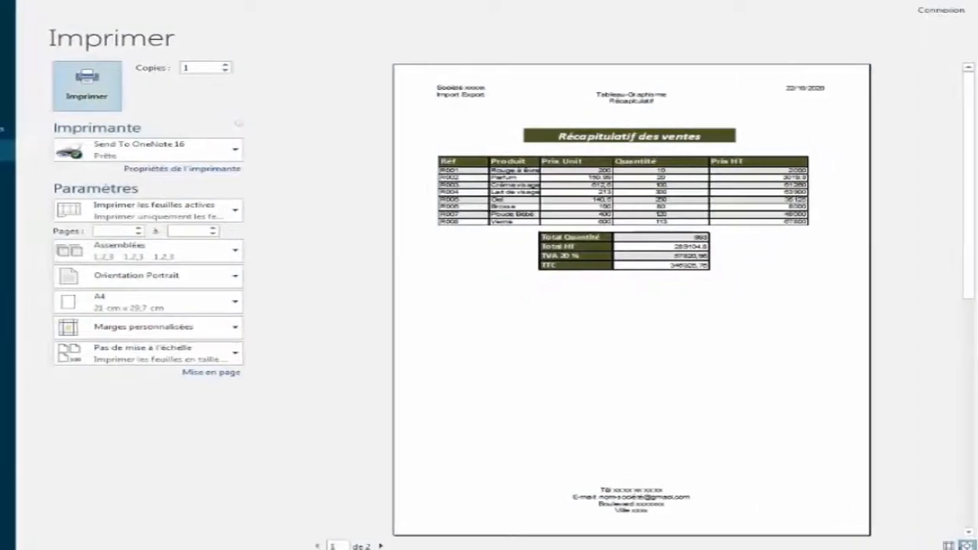
{"action": "left_click", "coordinate": [967, 545]}
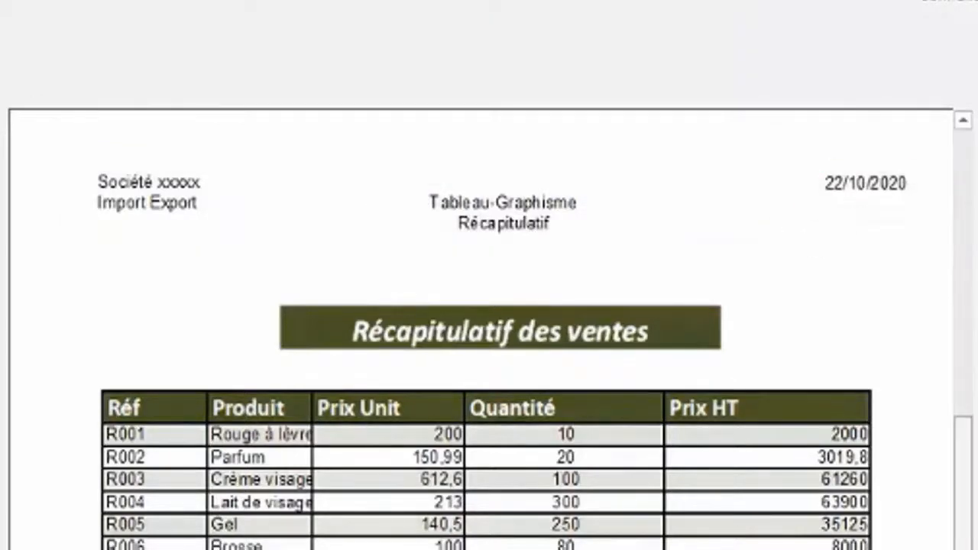
{"action": "scroll", "coordinate": [489, 328], "scroll_direction": "down", "scroll_amount": 4}
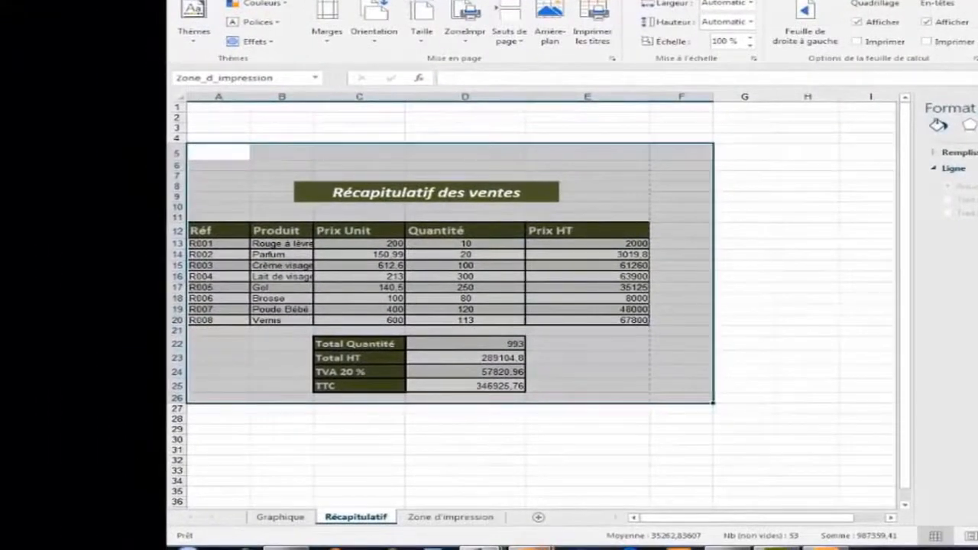
{"action": "left_click", "coordinate": [528, 547]}
{"action": "left_click", "coordinate": [621, 483]}
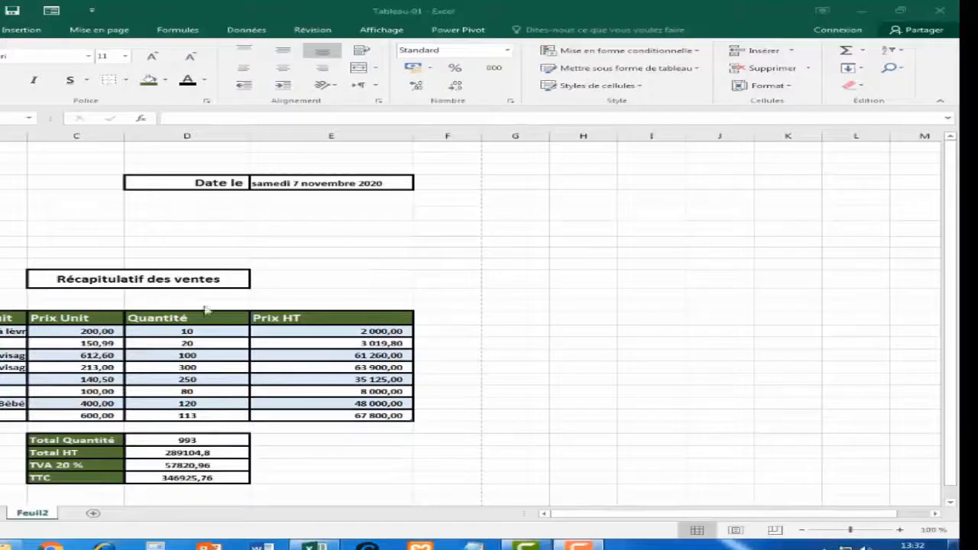
In the Tableau-01 workbook, remove the borders from the range starting at A4 that covers the date, title, sales table and totals
{"action": "left_click", "coordinate": [533, 105]}
{"action": "left_click_drag", "start_coordinate": [84, 33], "coordinate": [165, 60]}
{"action": "left_click_drag", "start_coordinate": [35, 238], "coordinate": [500, 547]}
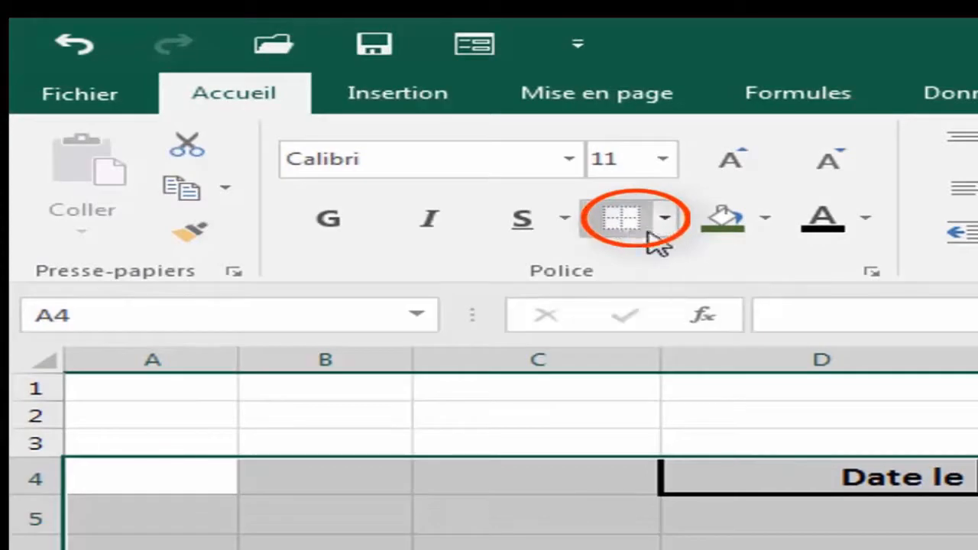
{"action": "left_click", "coordinate": [664, 222]}
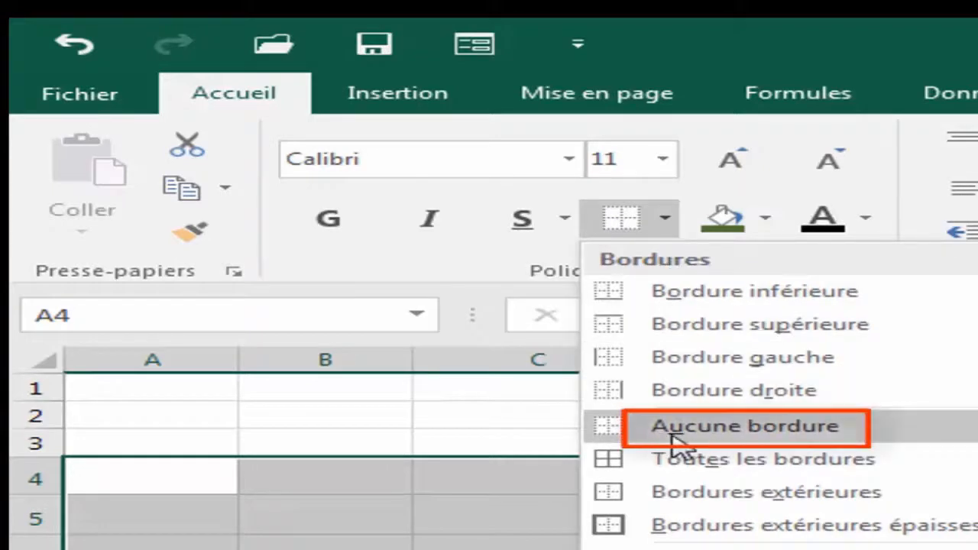
{"action": "left_click", "coordinate": [712, 443]}
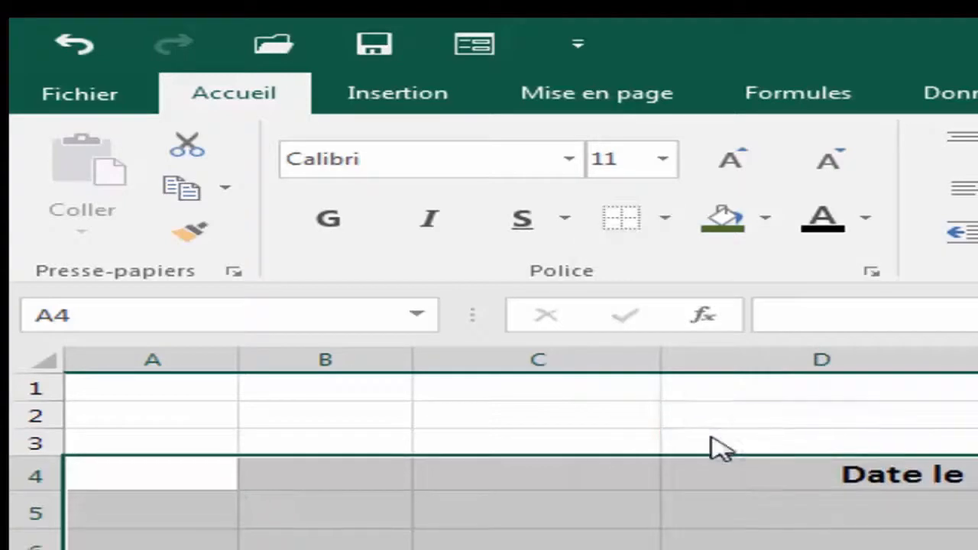
{"action": "left_click", "coordinate": [537, 479]}
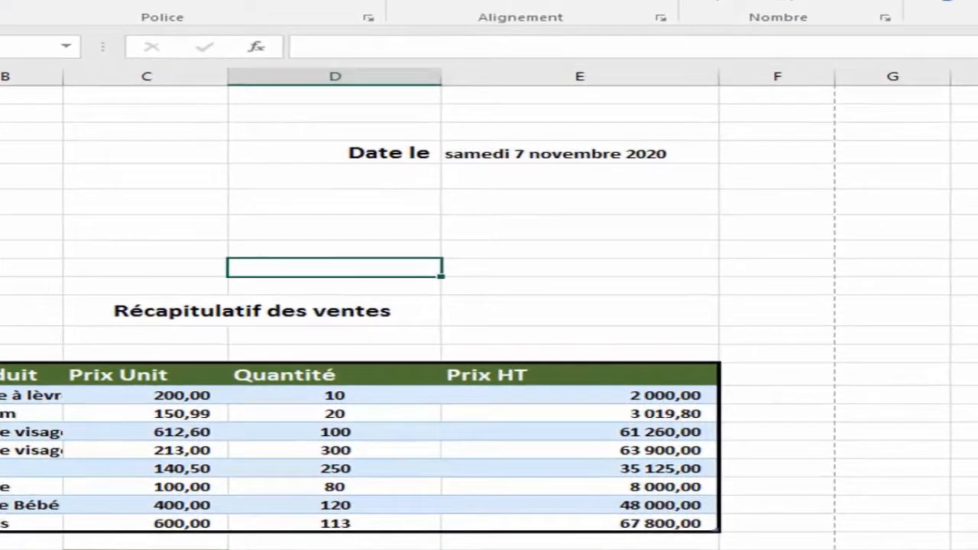
Remove the remaining outer borders from the sales table, from the Réf header down to the last product row in column E
{"action": "left_click", "coordinate": [0, 375]}
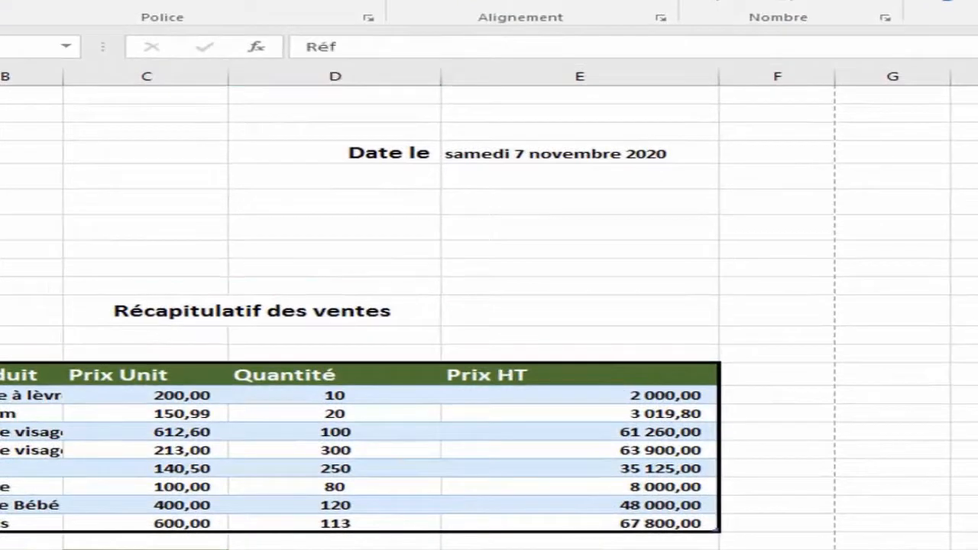
{"action": "left_click_drag", "start_coordinate": [0, 375], "coordinate": [302, 526]}
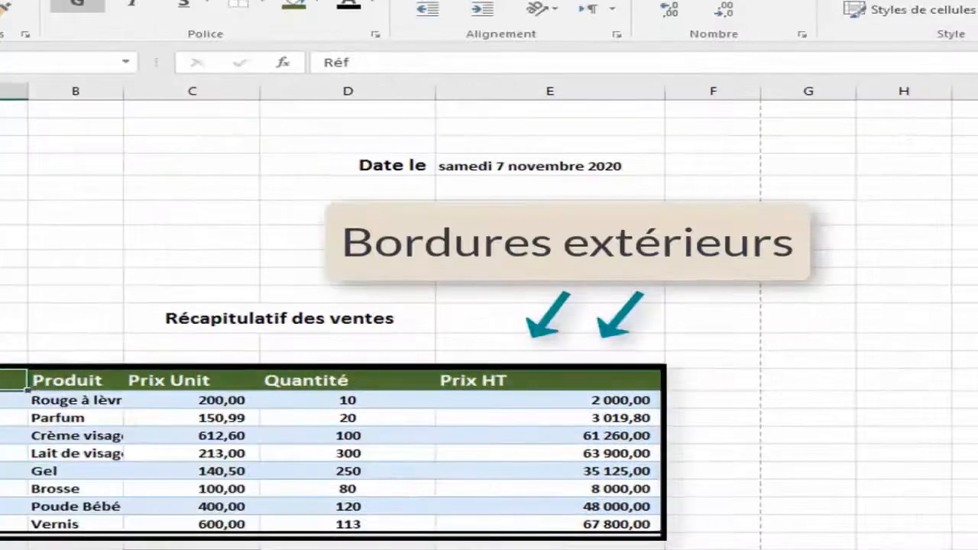
{"action": "left_click_drag", "start_coordinate": [14, 380], "coordinate": [43, 522]}
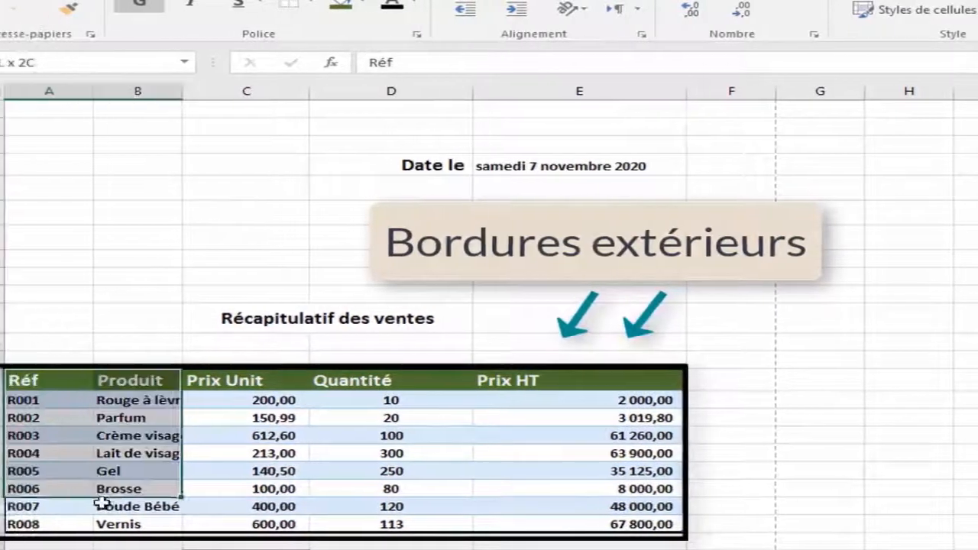
{"action": "left_click_drag", "start_coordinate": [128, 524], "coordinate": [569, 532]}
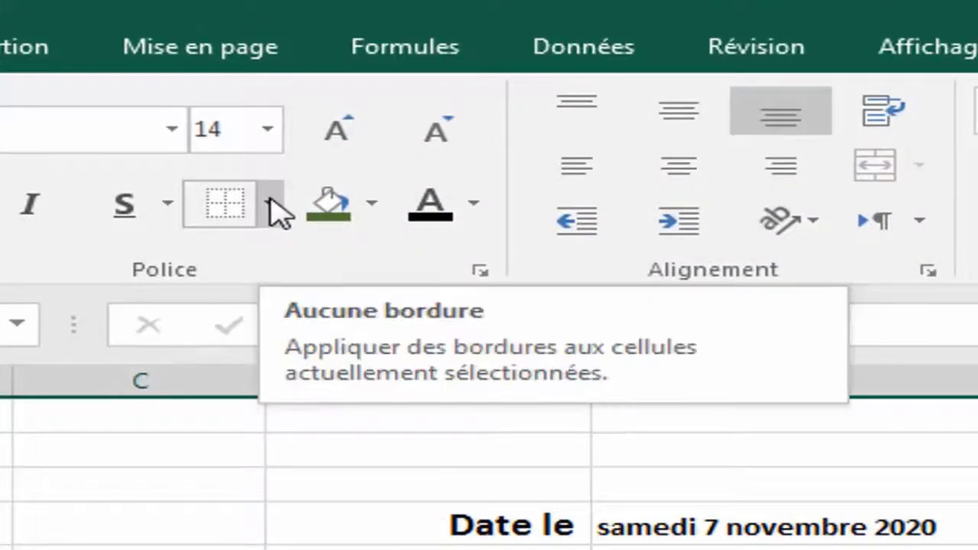
{"action": "left_click", "coordinate": [269, 201]}
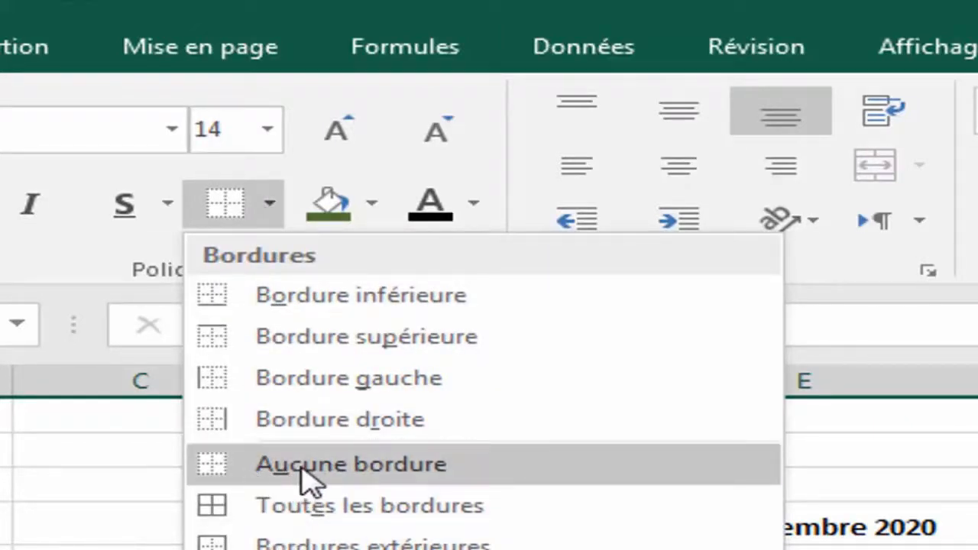
{"action": "left_click", "coordinate": [320, 469]}
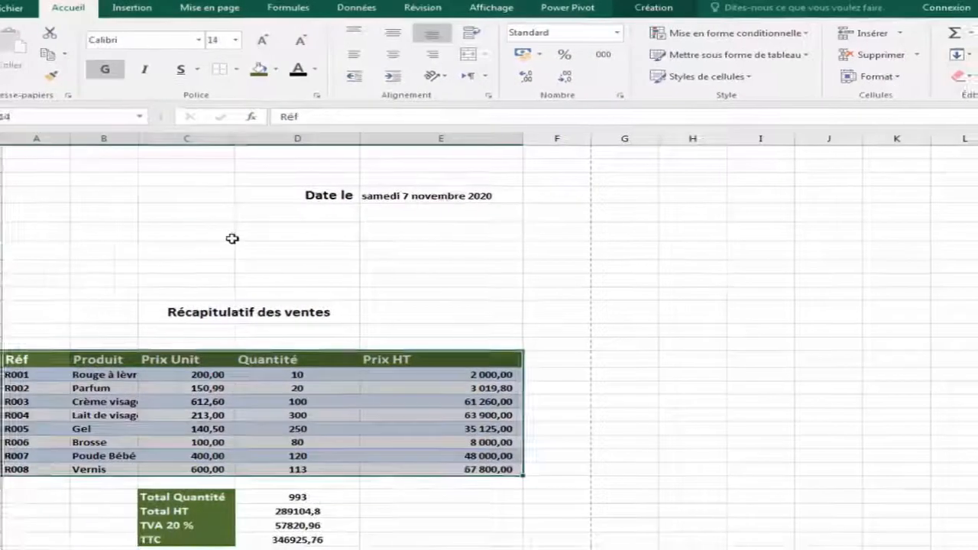
Deselect the sales table and view the Tableau-01 sheet in the print preview
{"action": "left_click", "coordinate": [243, 238]}
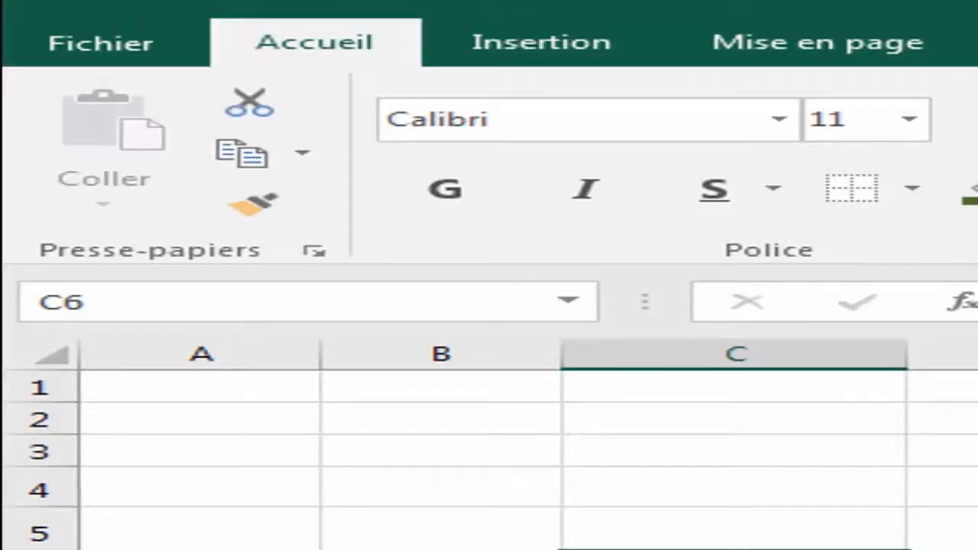
{"action": "left_click", "coordinate": [107, 47]}
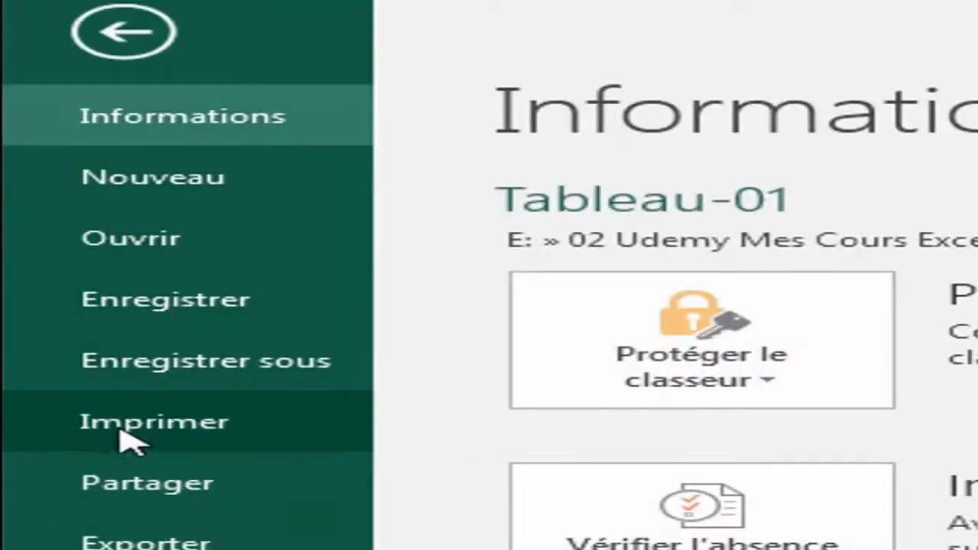
{"action": "left_click", "coordinate": [183, 428]}
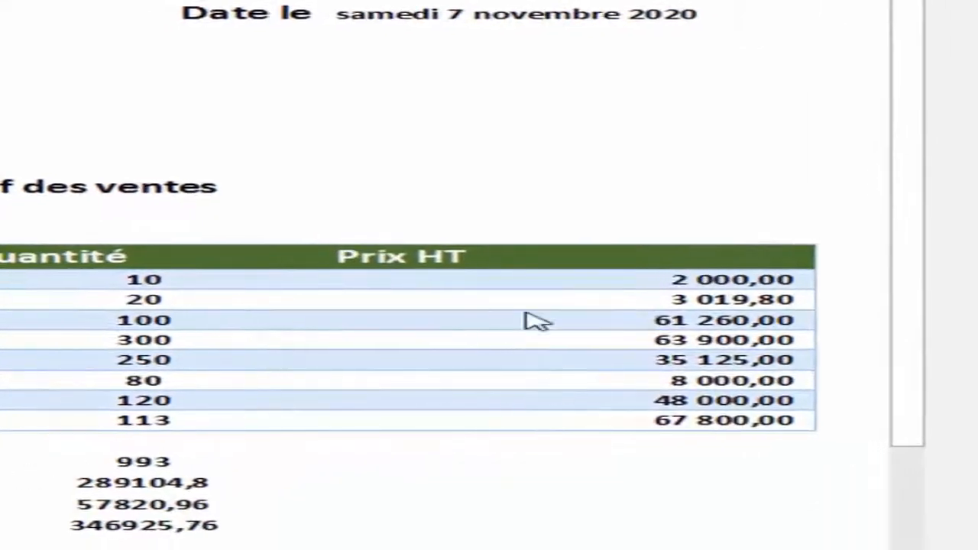